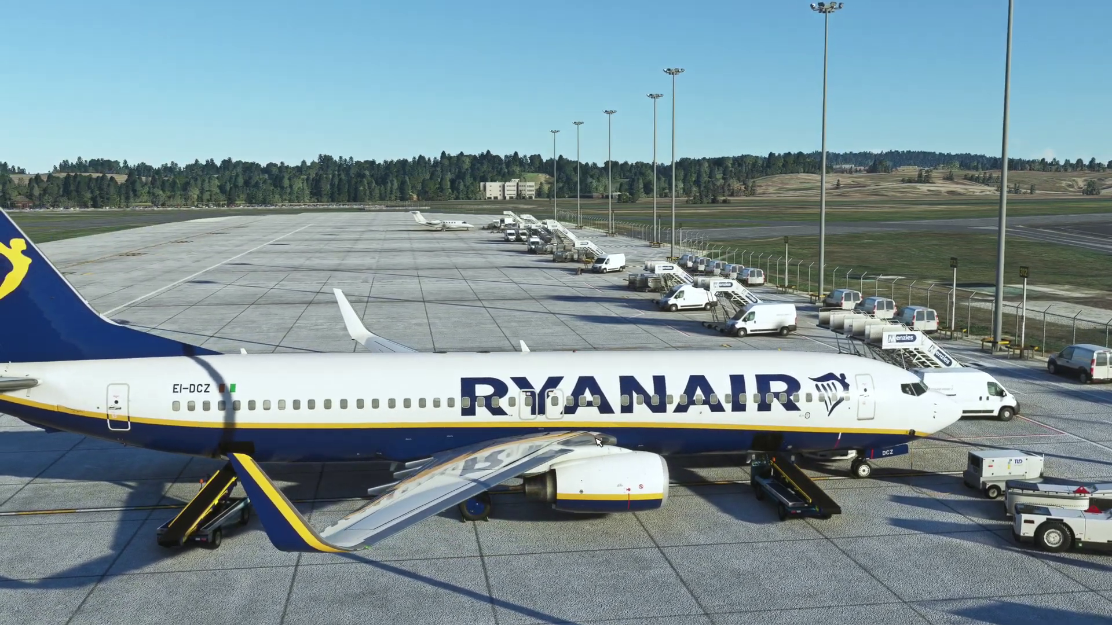
Step: Confirm Developer Mode is ON under General Options > Developers, then resume the flight
mouse_move(612, 386)
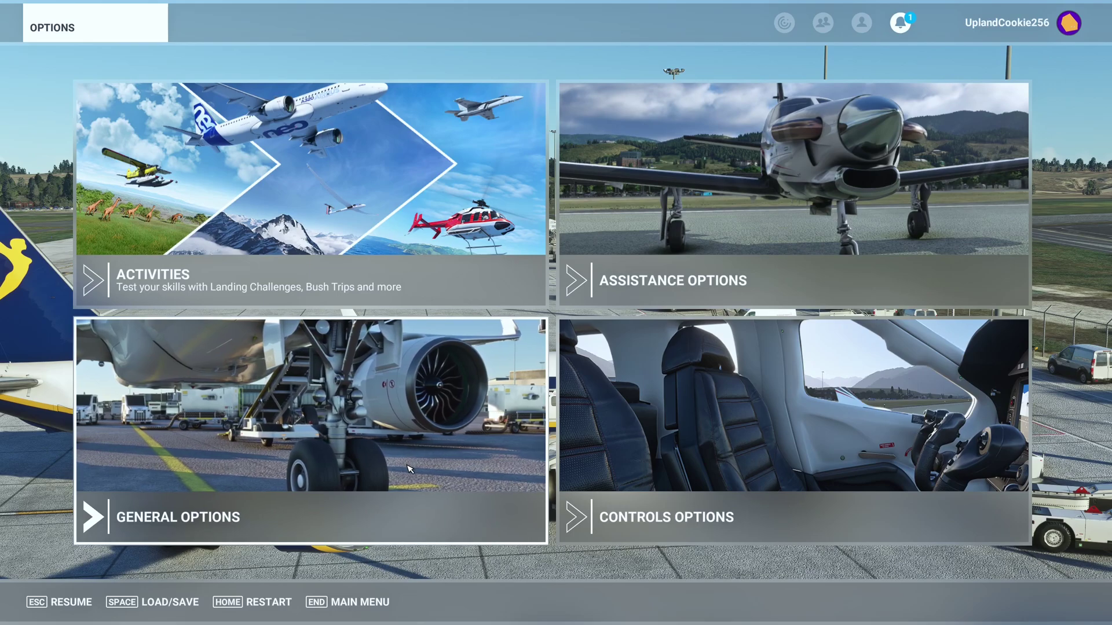
click(410, 469)
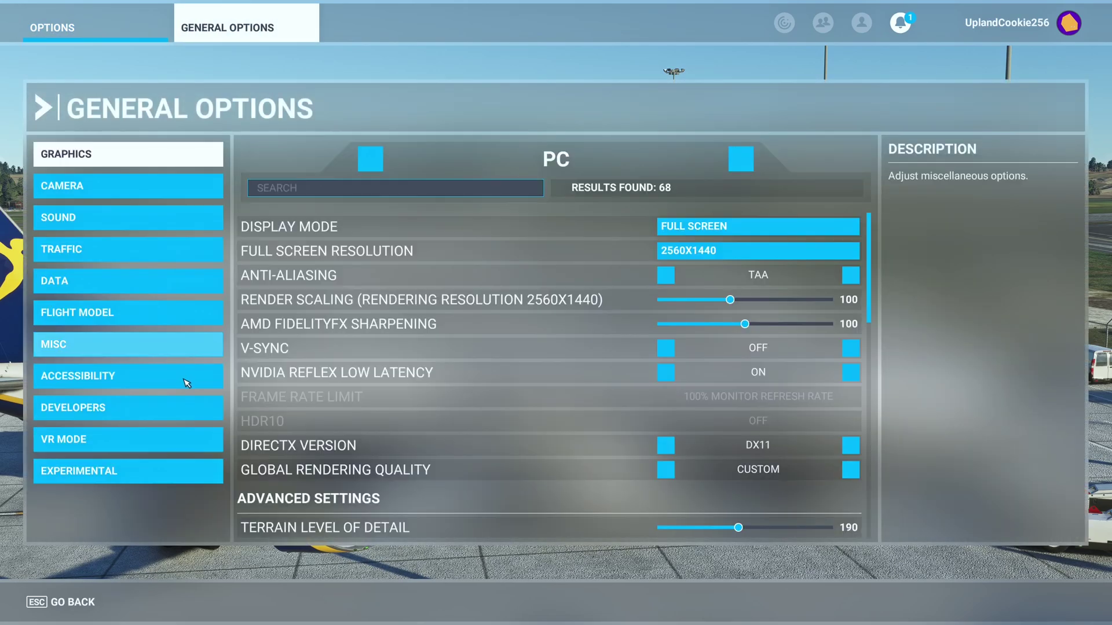
click(113, 418)
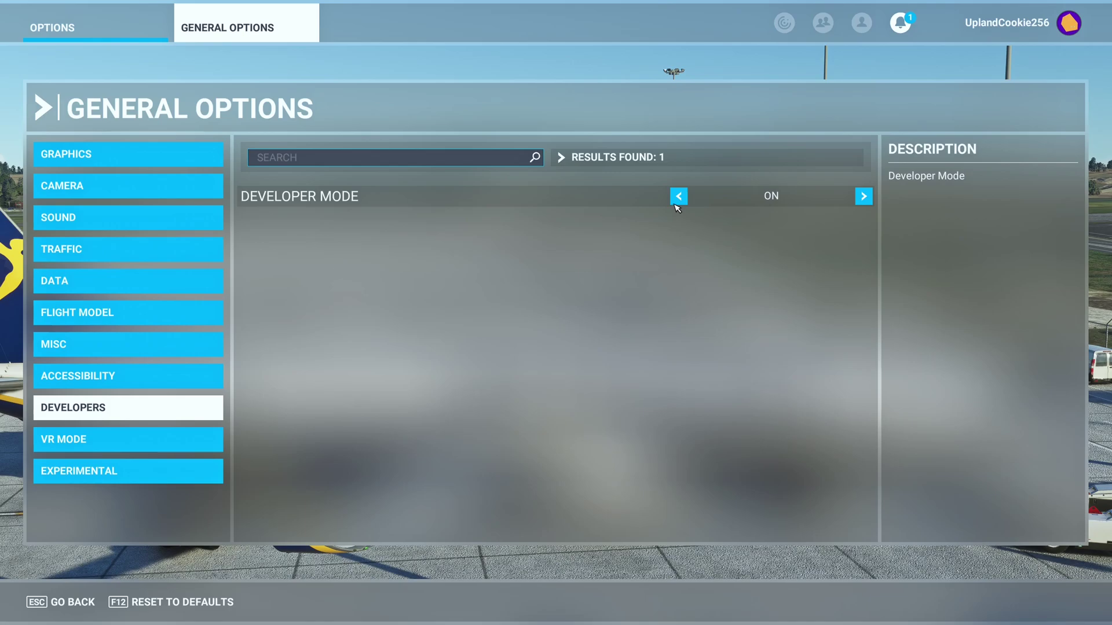
click(64, 612)
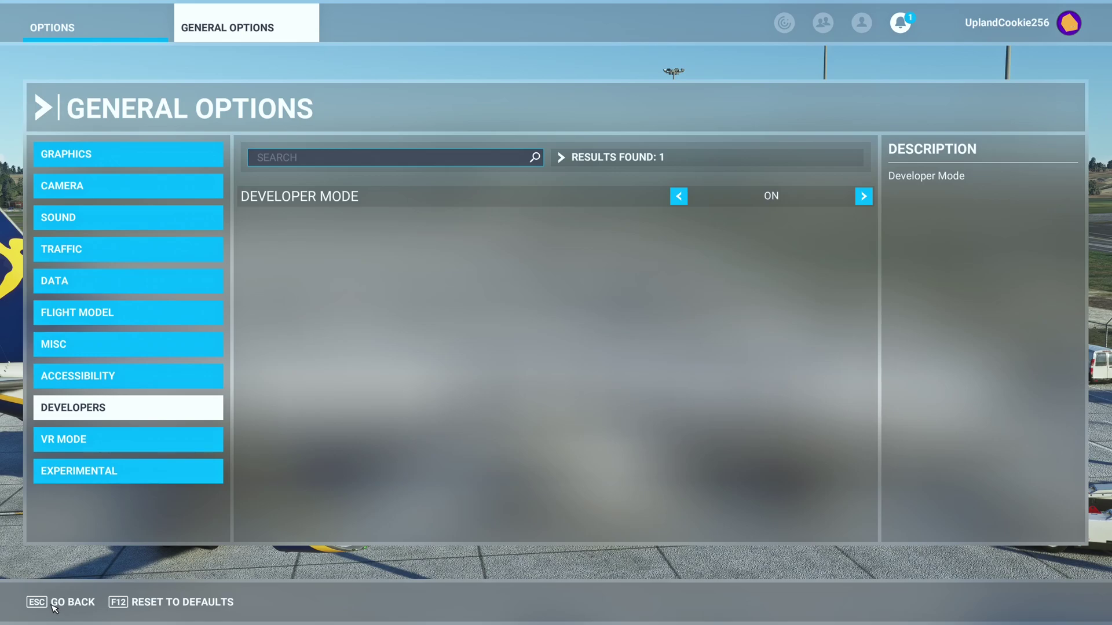
click(58, 611)
click(59, 609)
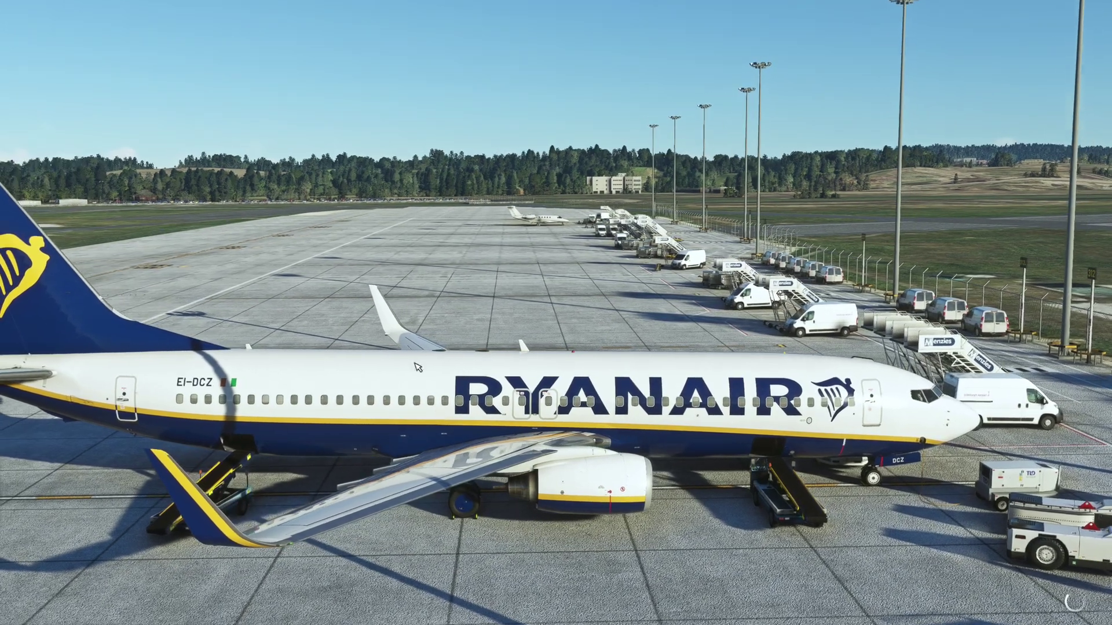
Step: Switch to File Explorer showing the LocalCache\Packages\Community add-on folder
mouse_move(224, 12)
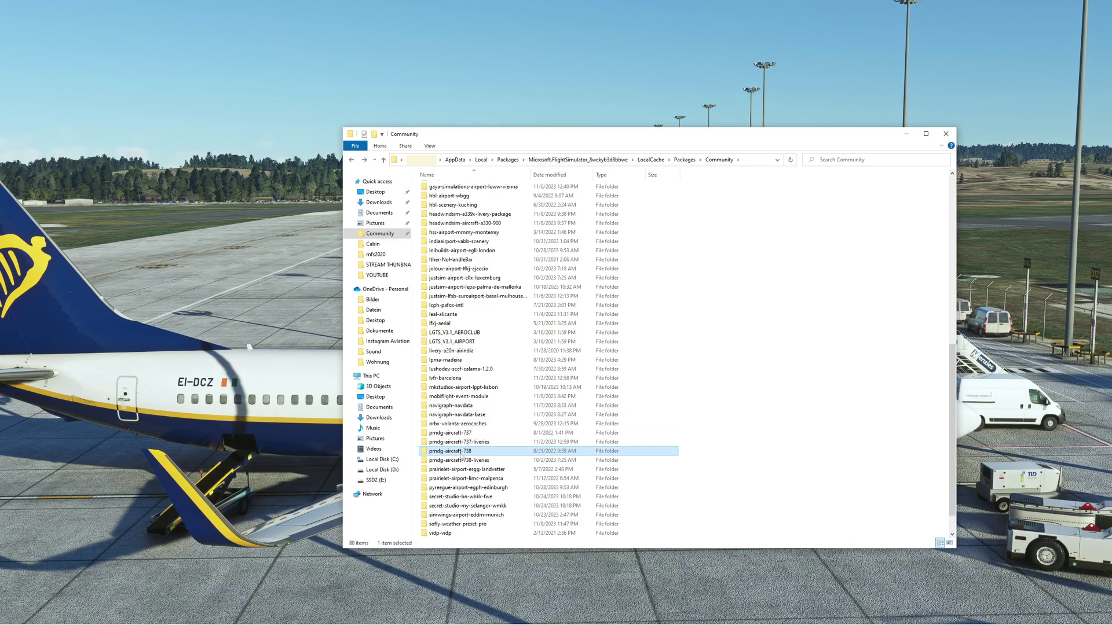
Step: Browse pmdg-aircraft-738 > SimObjects > Airplanes > PMDG 737-800 and open cameras.cfg in Notepad
mouse_move(461, 457)
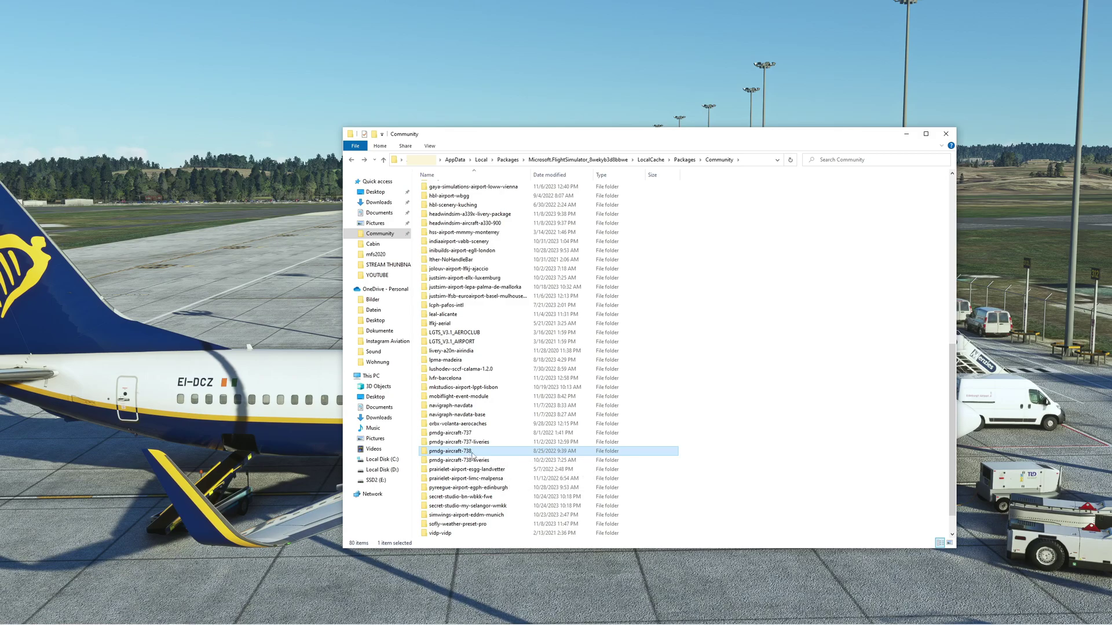
double_click(472, 453)
mouse_move(480, 244)
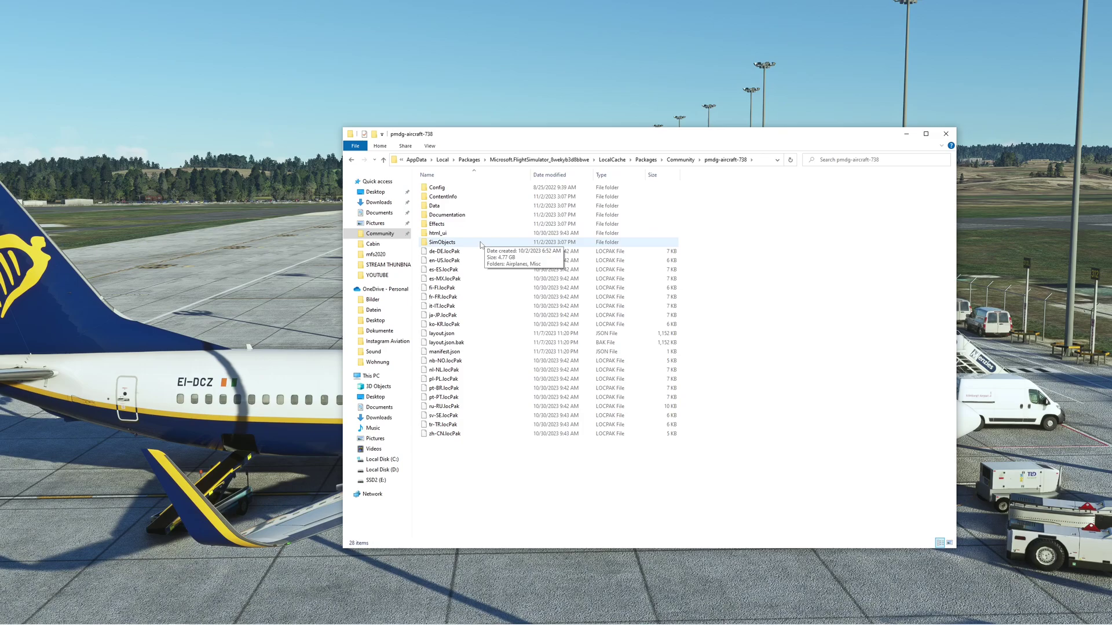
click(454, 245)
double_click(455, 245)
double_click(458, 188)
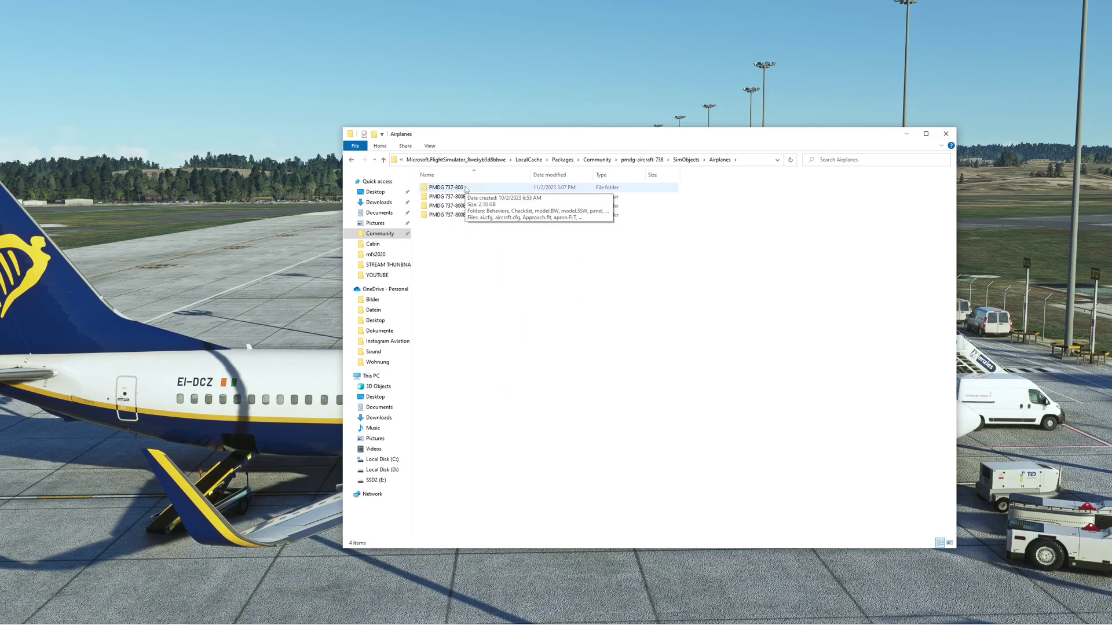
double_click(465, 188)
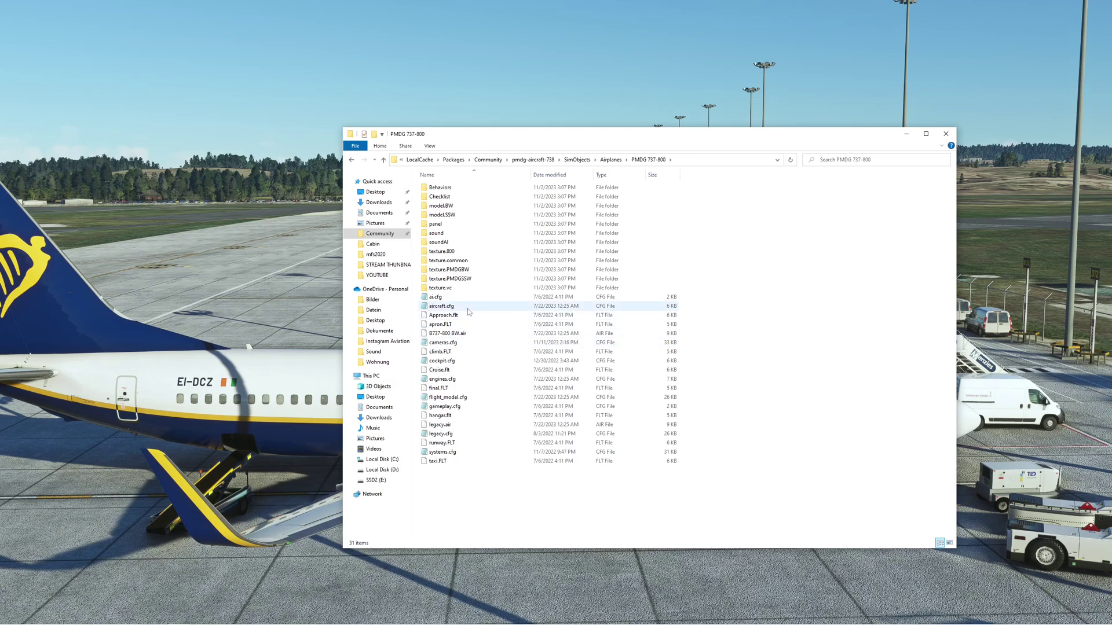
click(443, 342)
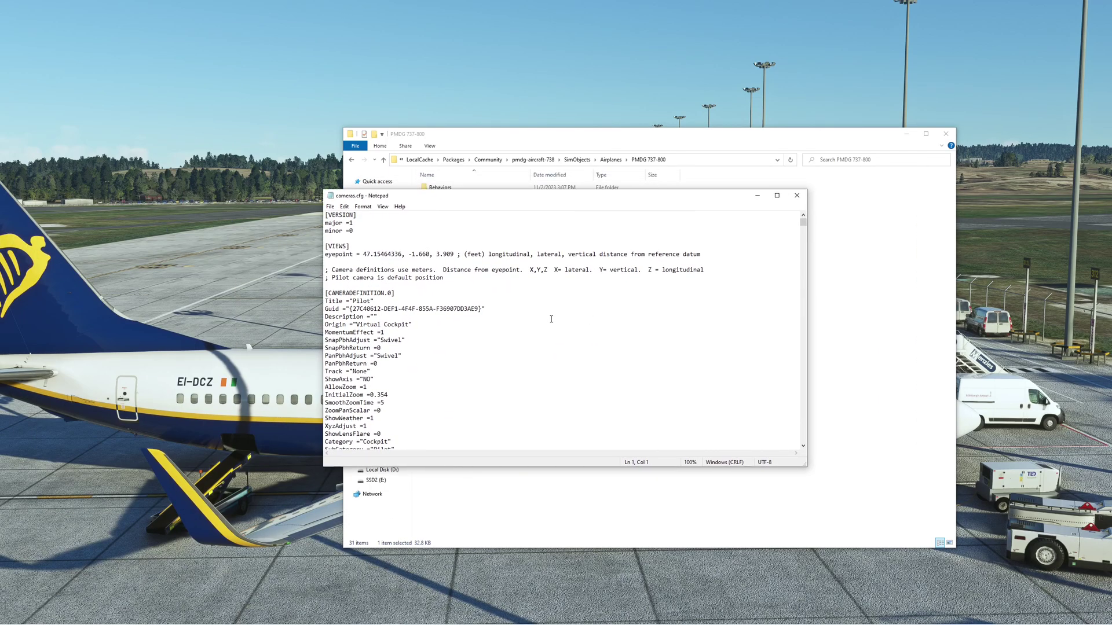
Step: Change the pilot InitialXyz first value from 0.00115 to 5.00115, save cameras.cfg, and return to the sim
scroll(538, 353, down, 3)
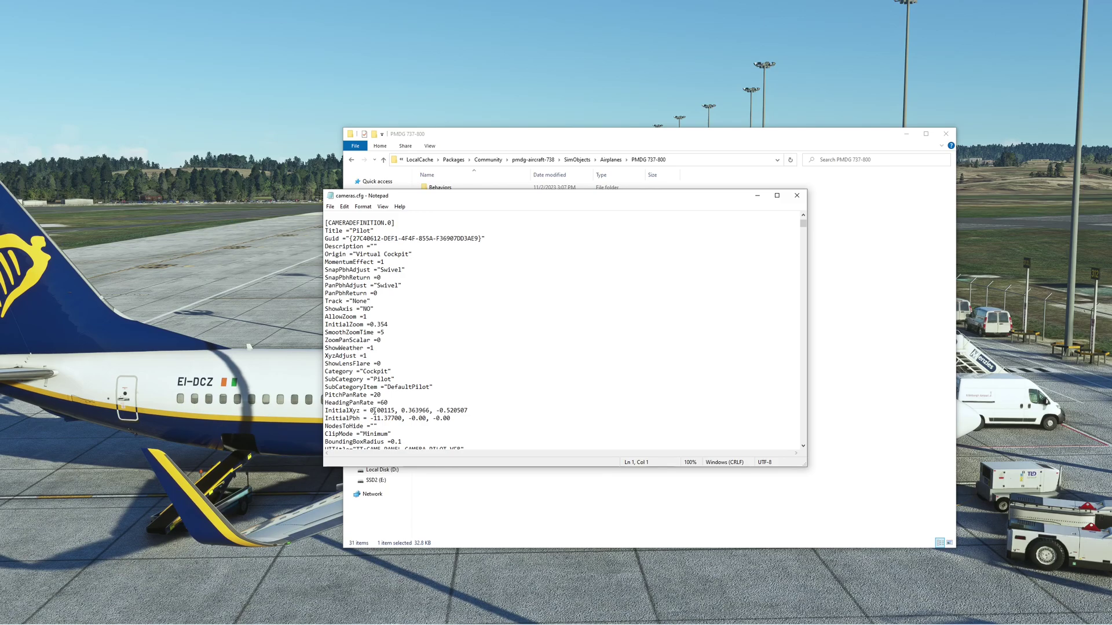
click(372, 410)
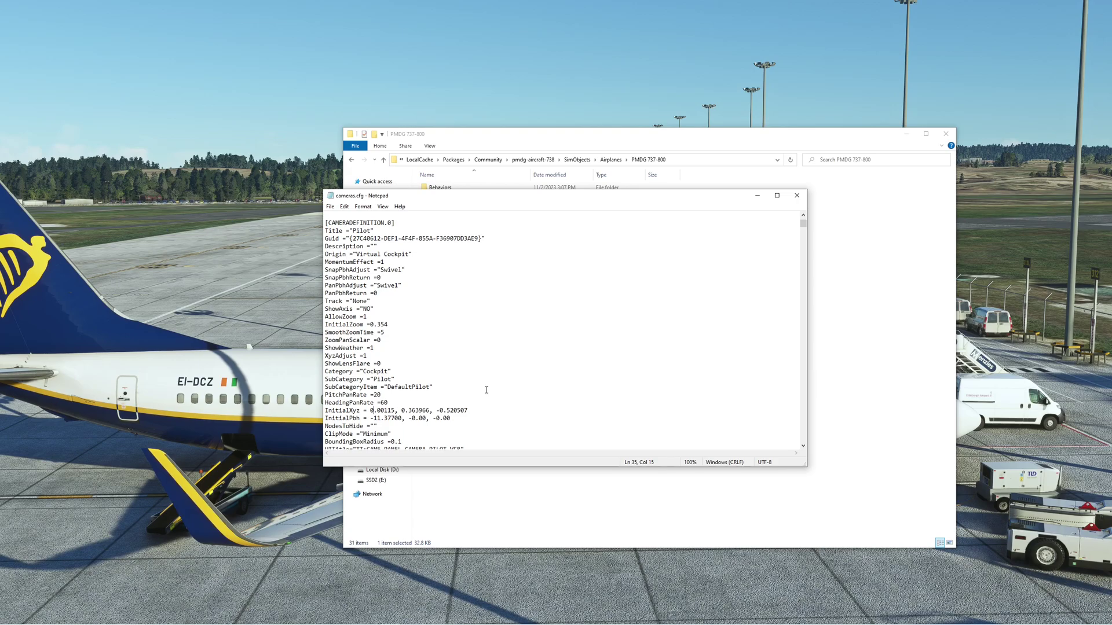
key(BackSpace)
text(5)
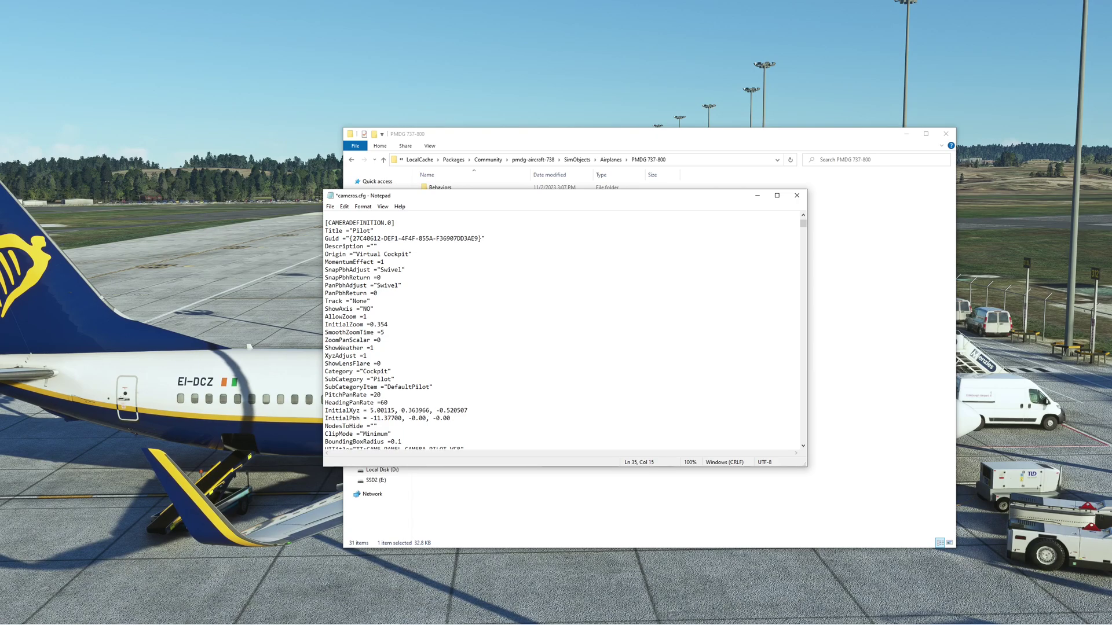
click(331, 207)
click(347, 247)
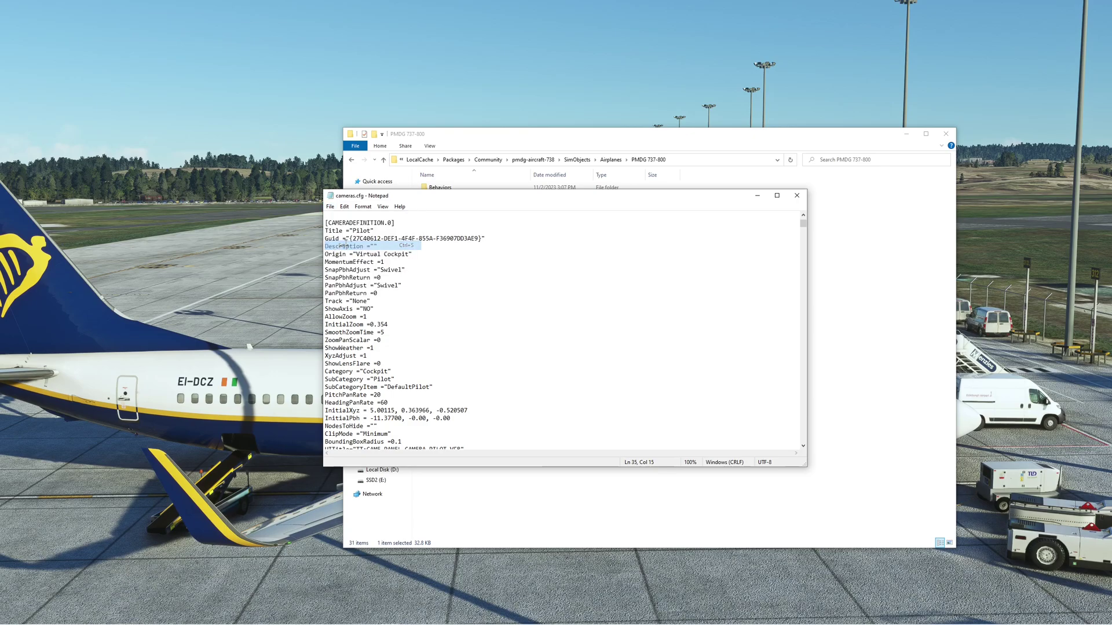
click(267, 308)
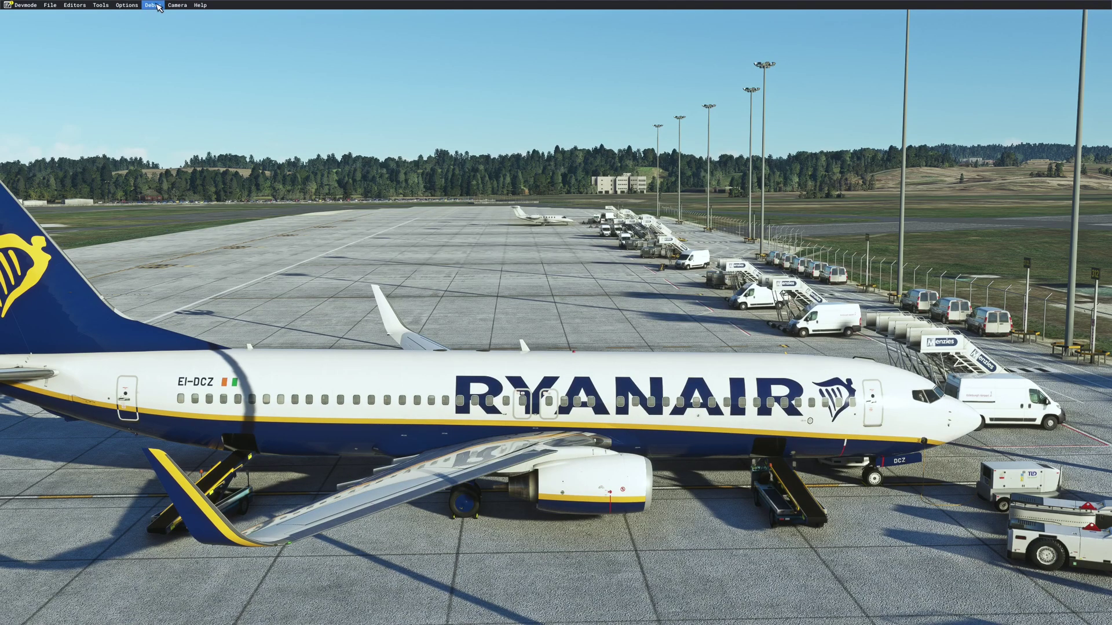
Step: Reload the current Boeing 737-800 from the Devmode Aircraft Selector, then close the selector
click(109, 6)
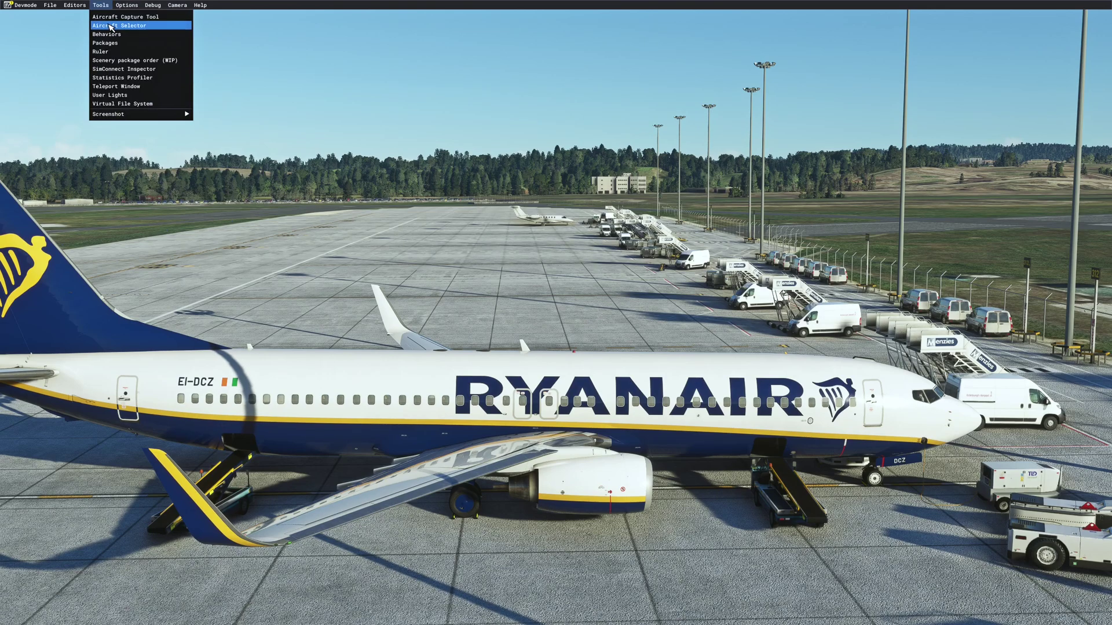
click(110, 26)
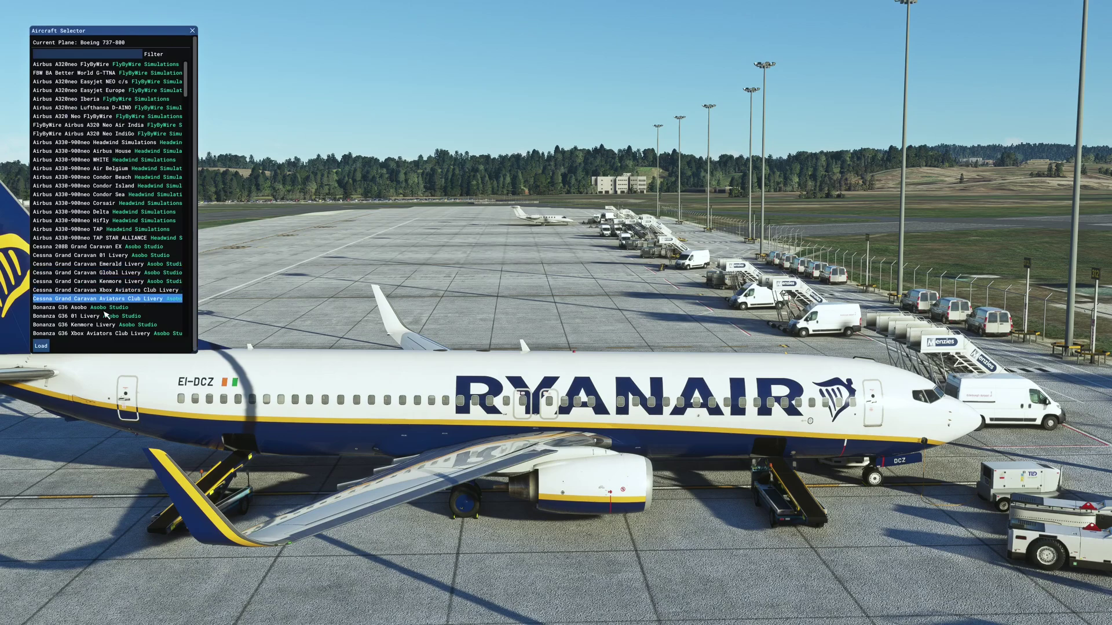
click(41, 346)
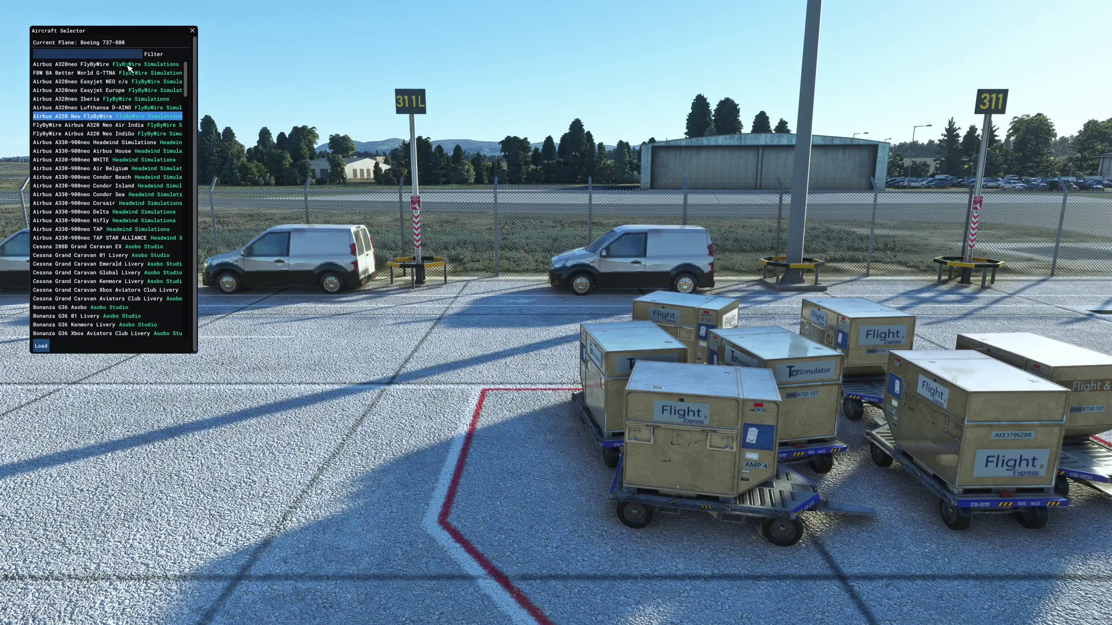
click(192, 31)
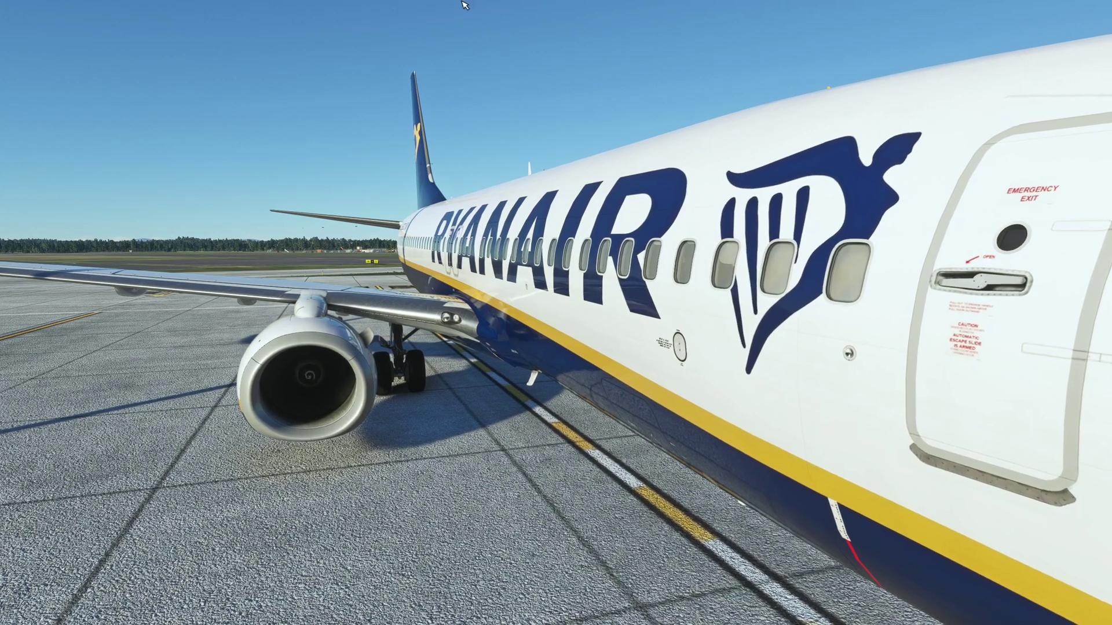
Step: Raise the camera Freelook Speed to 88 in the camera settings panel
mouse_move(485, 60)
click(429, 55)
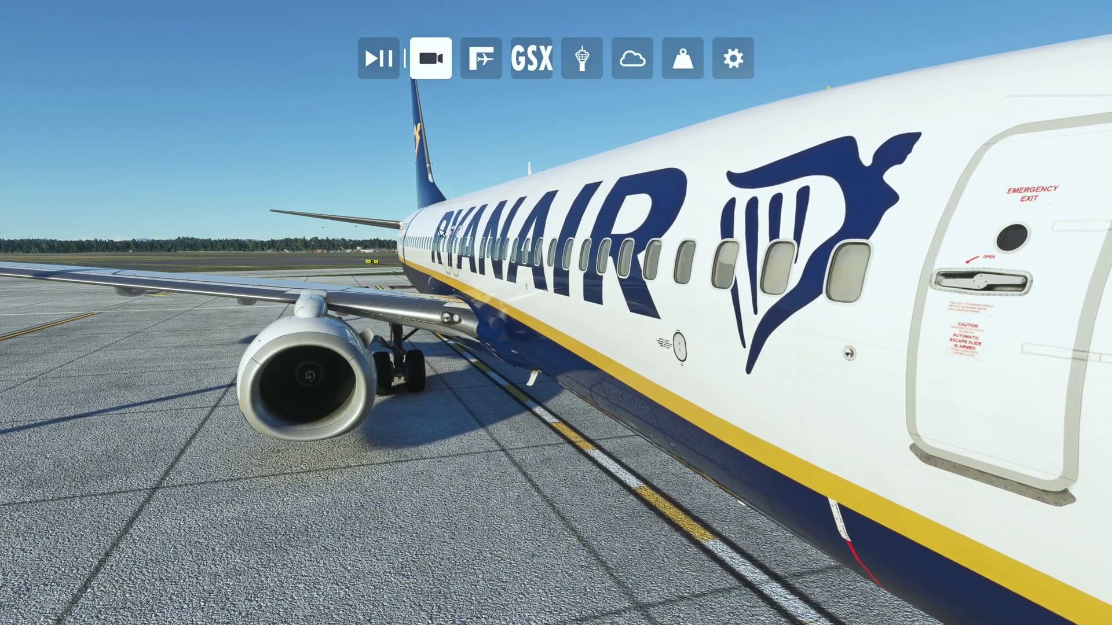
drag(353, 334, 427, 333)
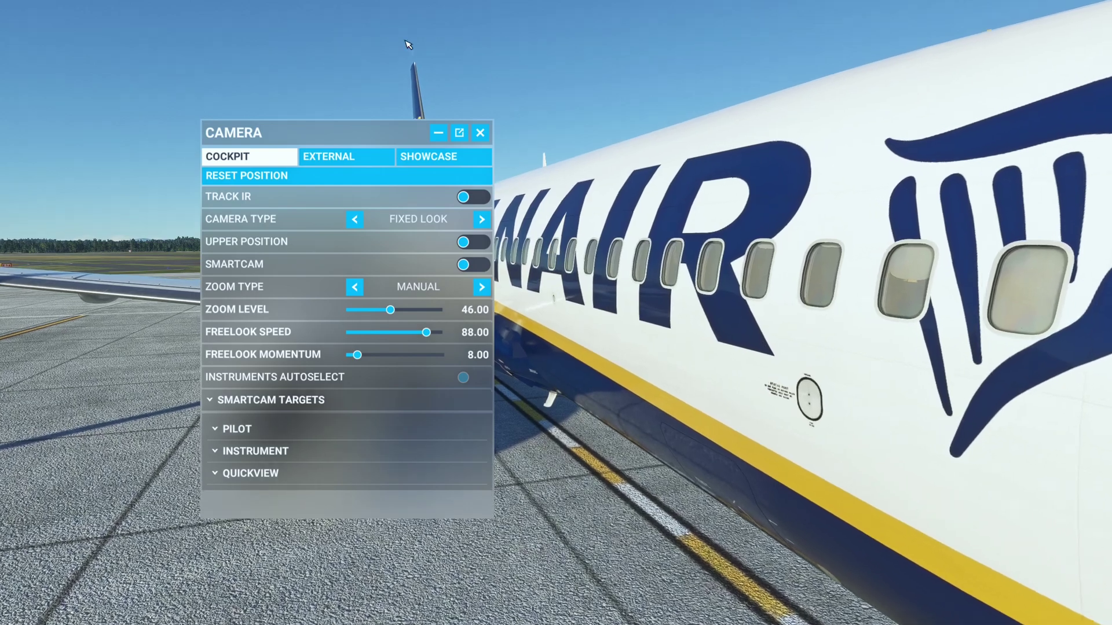
click(438, 133)
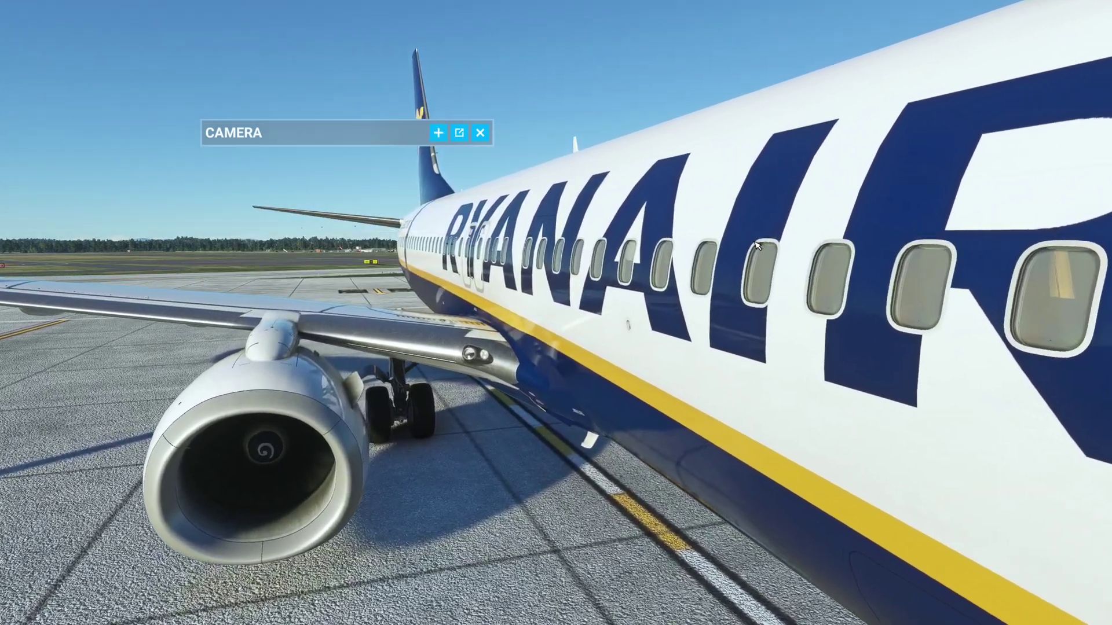
Step: Move the drone camera forward to frame the wing and engine, then open the options pause menu
key(w)
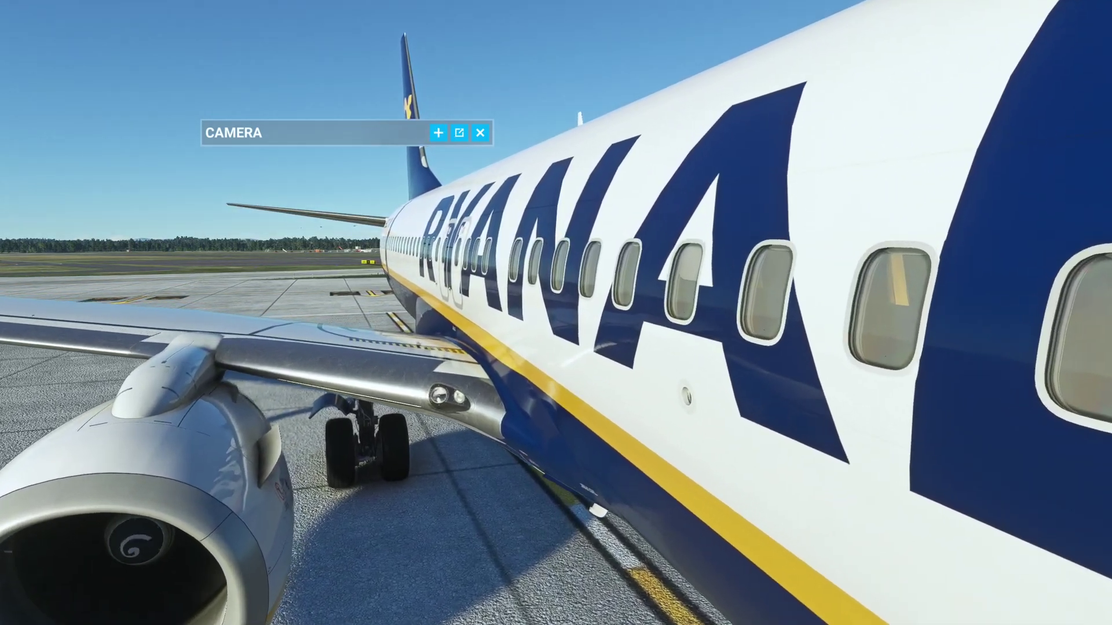
key(w)
key(w)
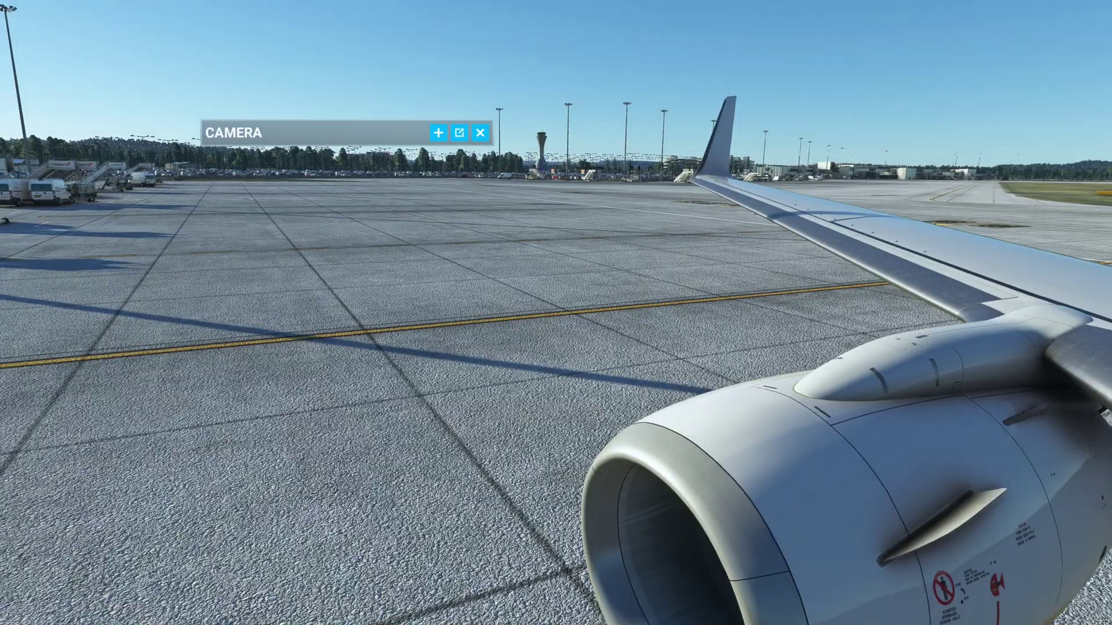
key(w)
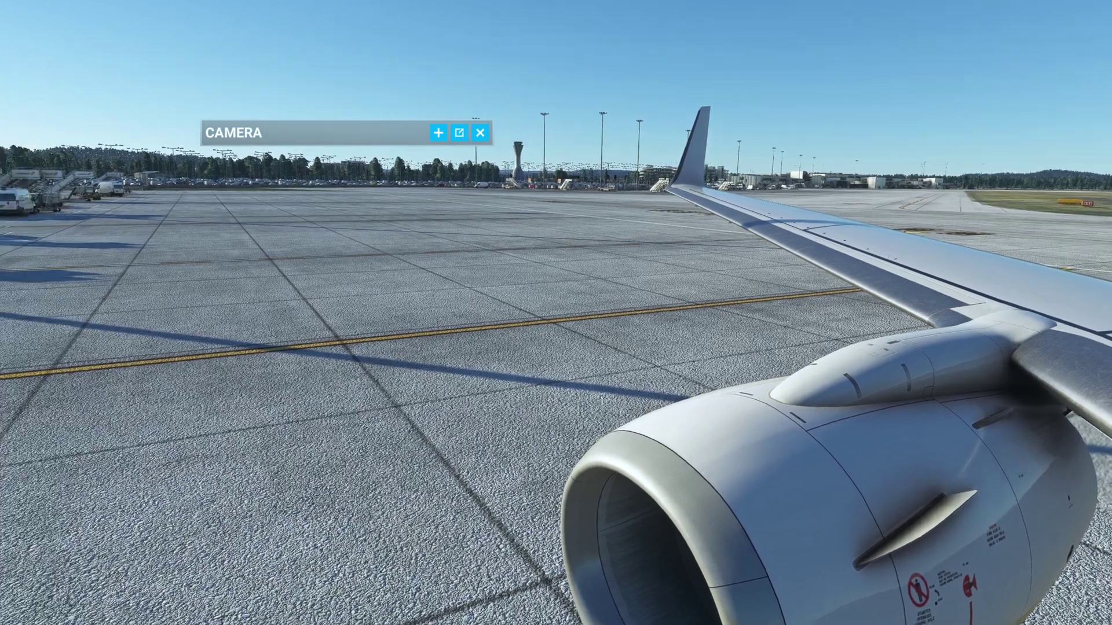
key(a)
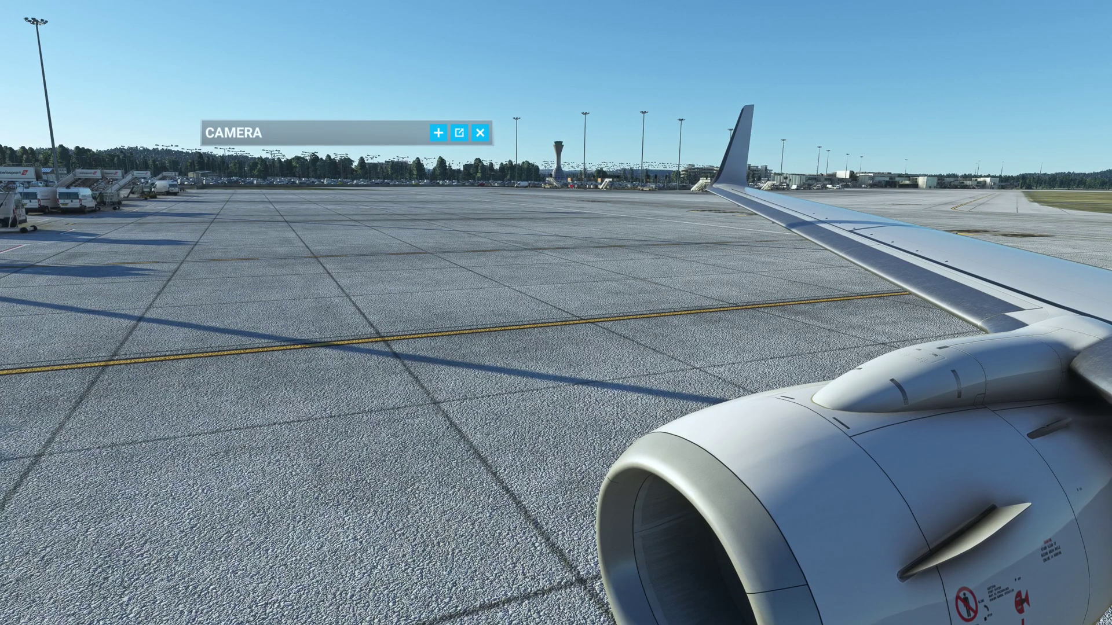
key(f)
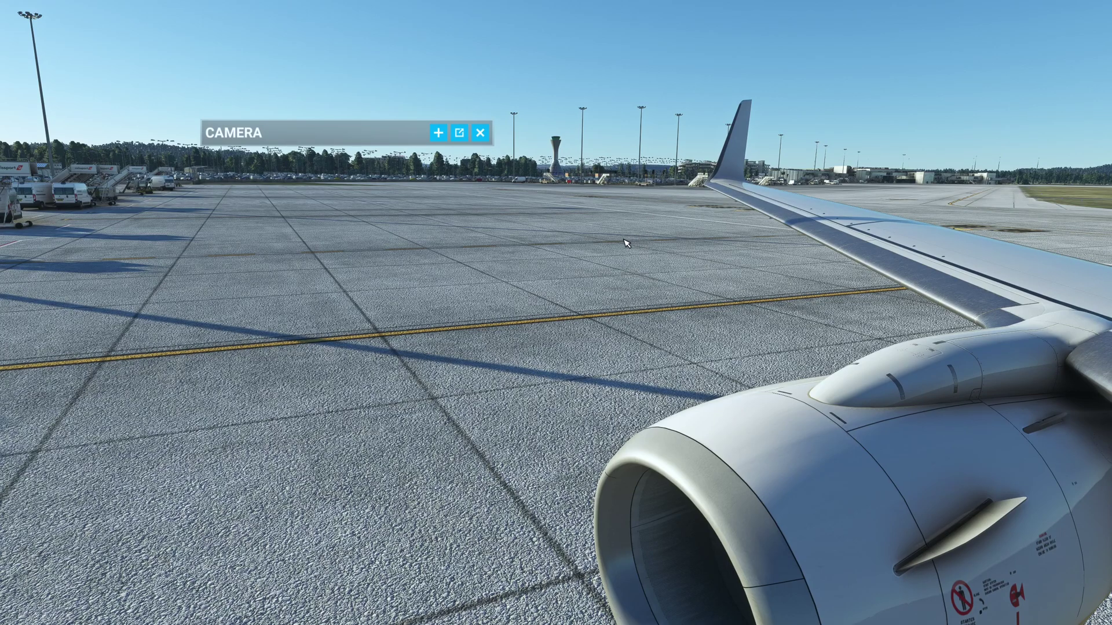
key(Escape)
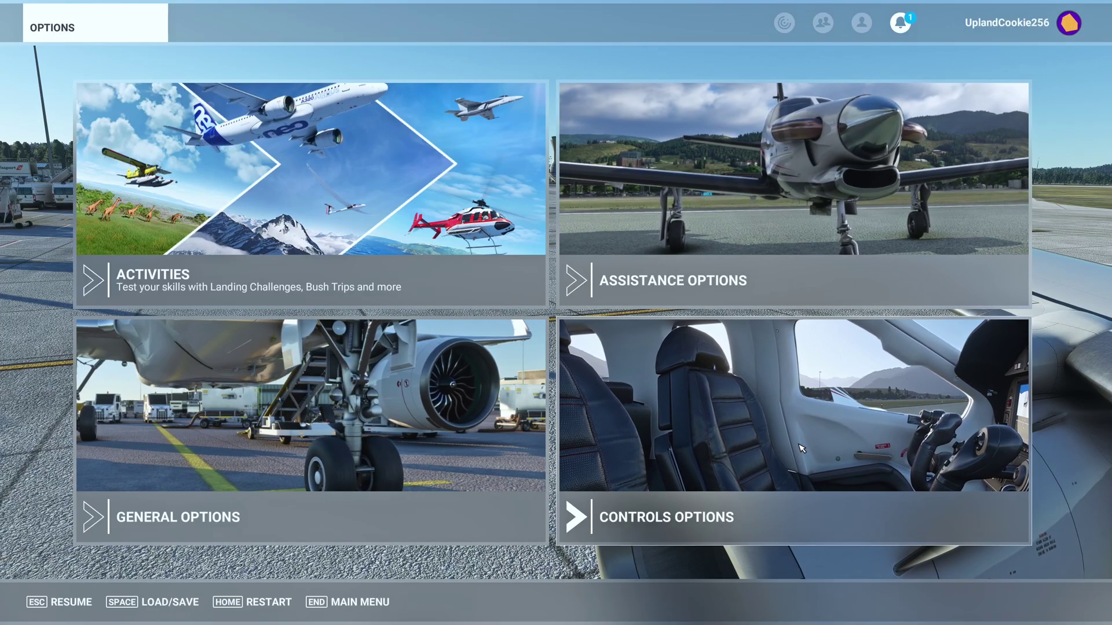
Step: Review the Save/Load Custom Camera keys under Controls > Keyboard > Camera > Cockpit Camera, then go back
click(788, 444)
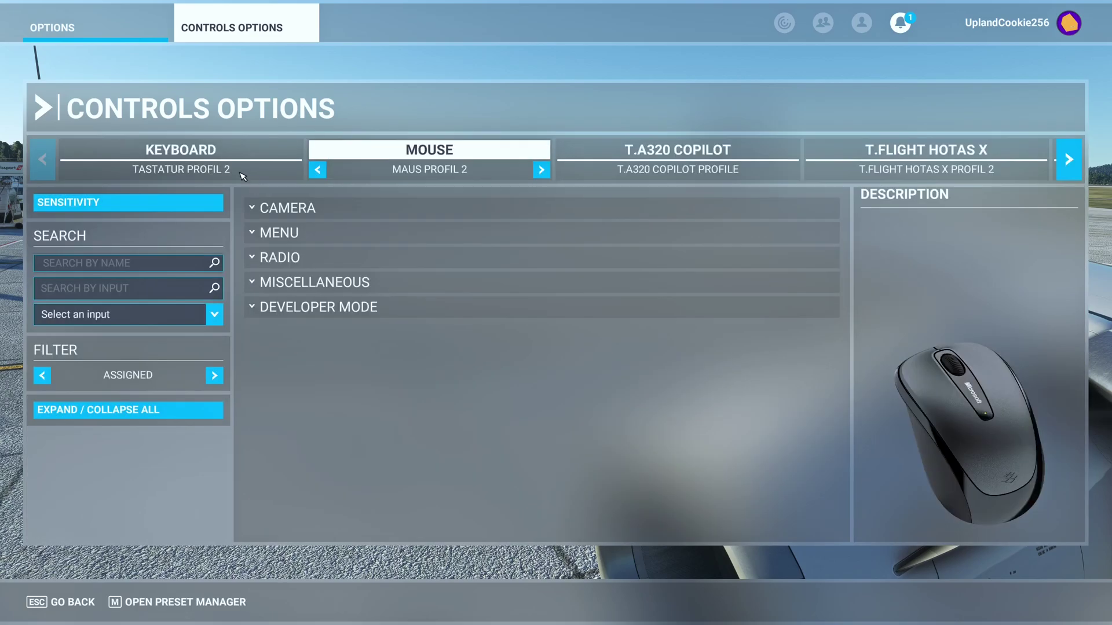
click(212, 158)
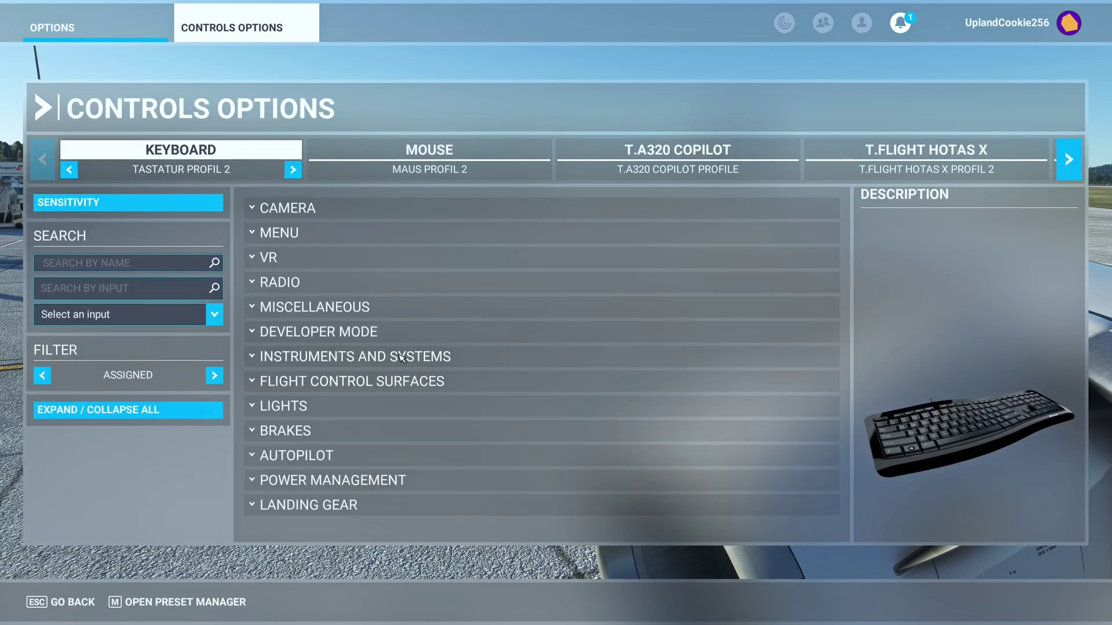
click(287, 209)
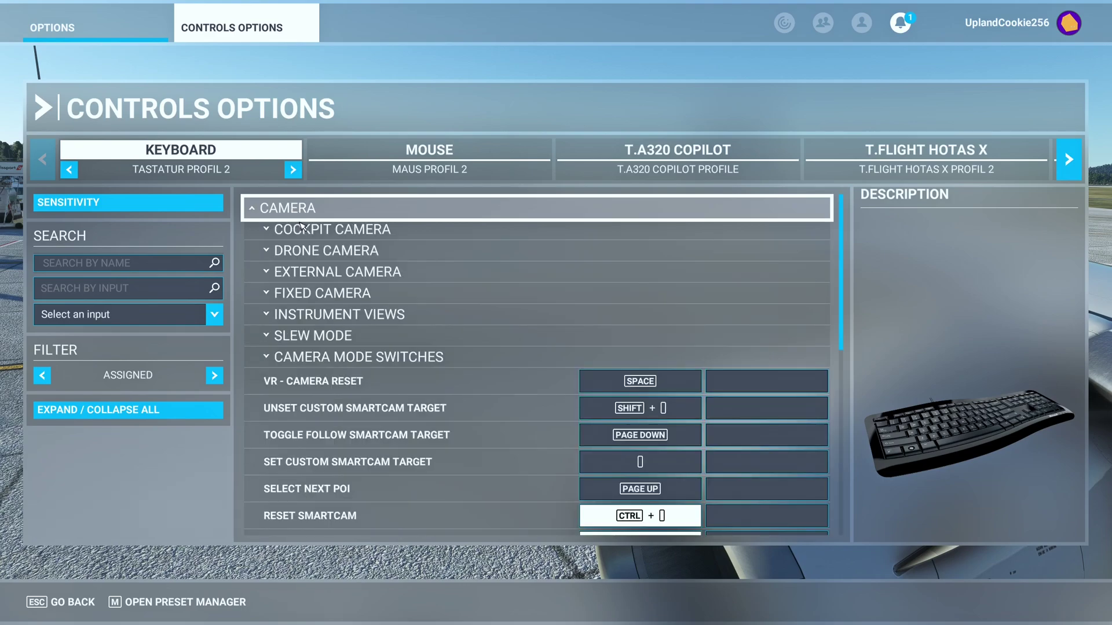
click(329, 236)
scroll(445, 372, down, 10)
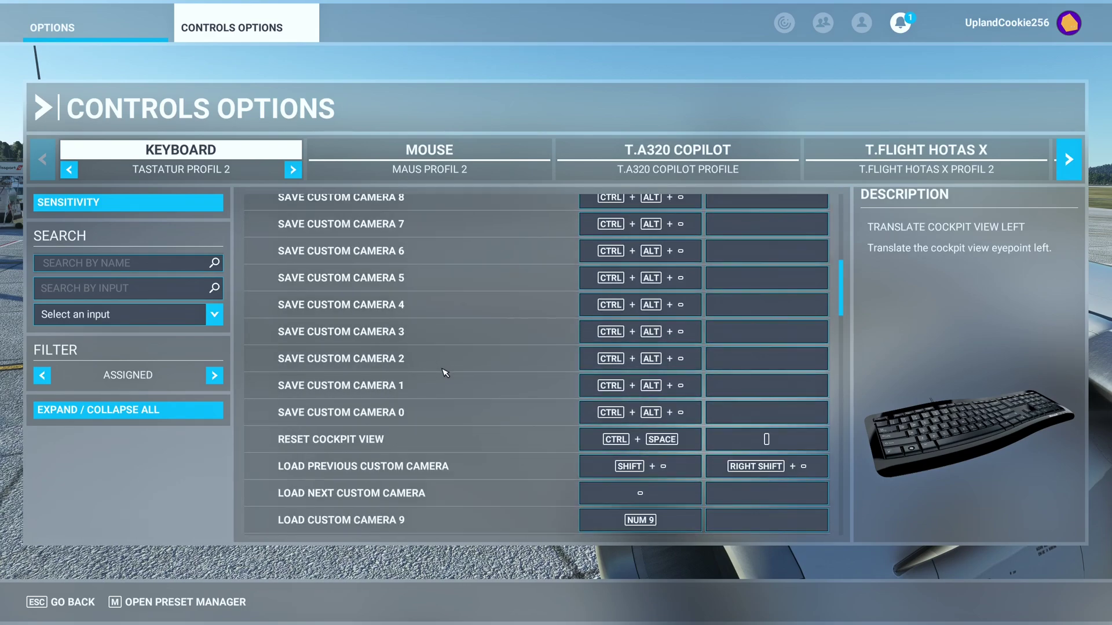
scroll(445, 372, up, 3)
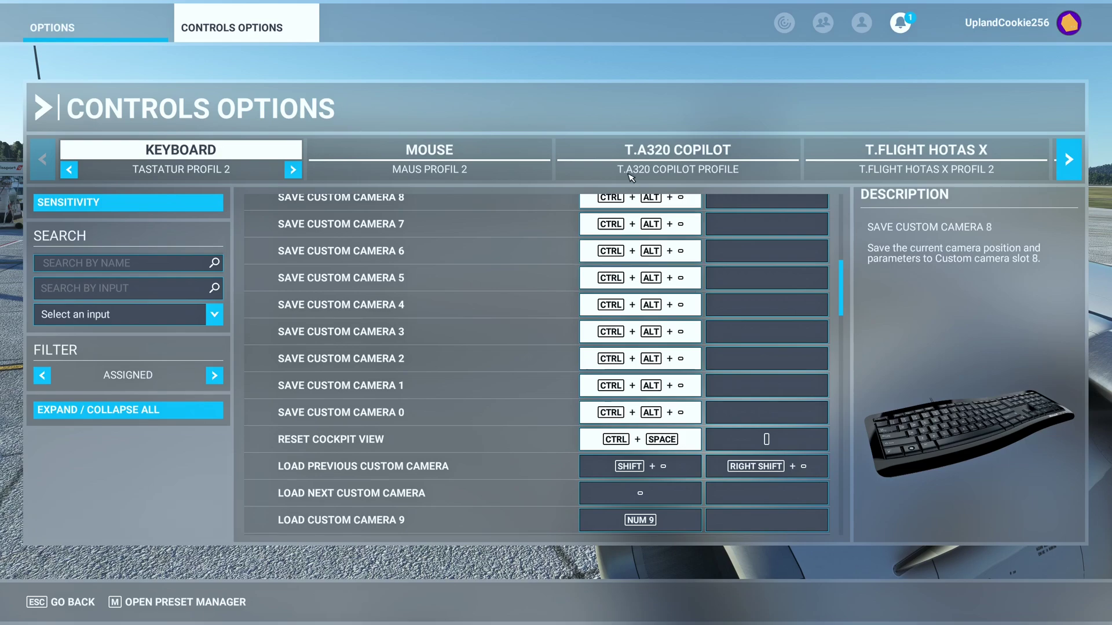
scroll(380, 356, down, 5)
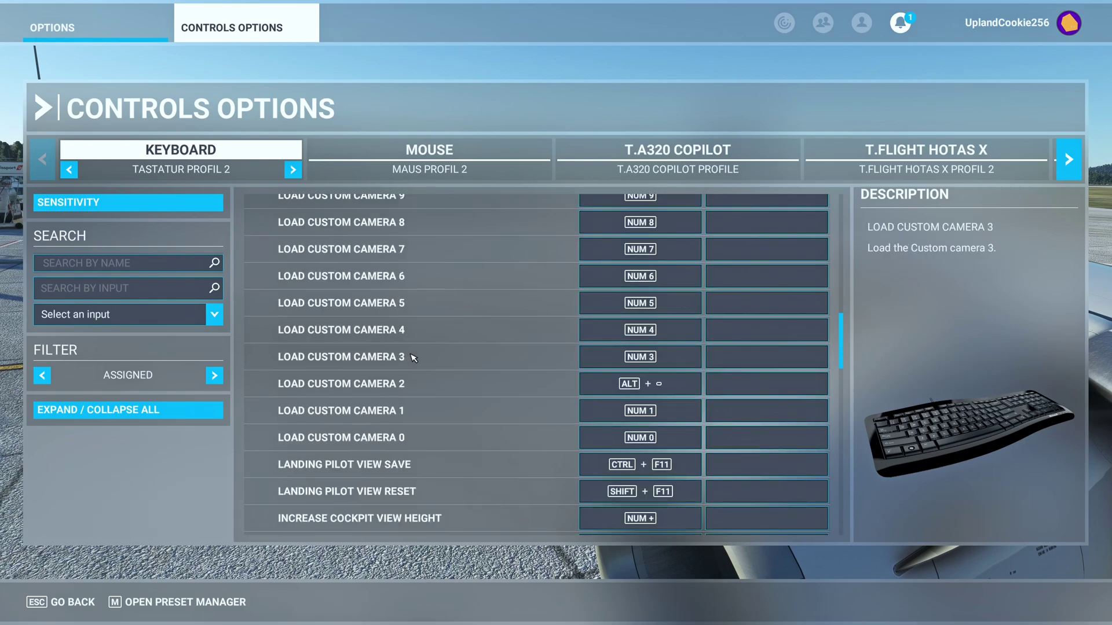
scroll(411, 355, up, 1)
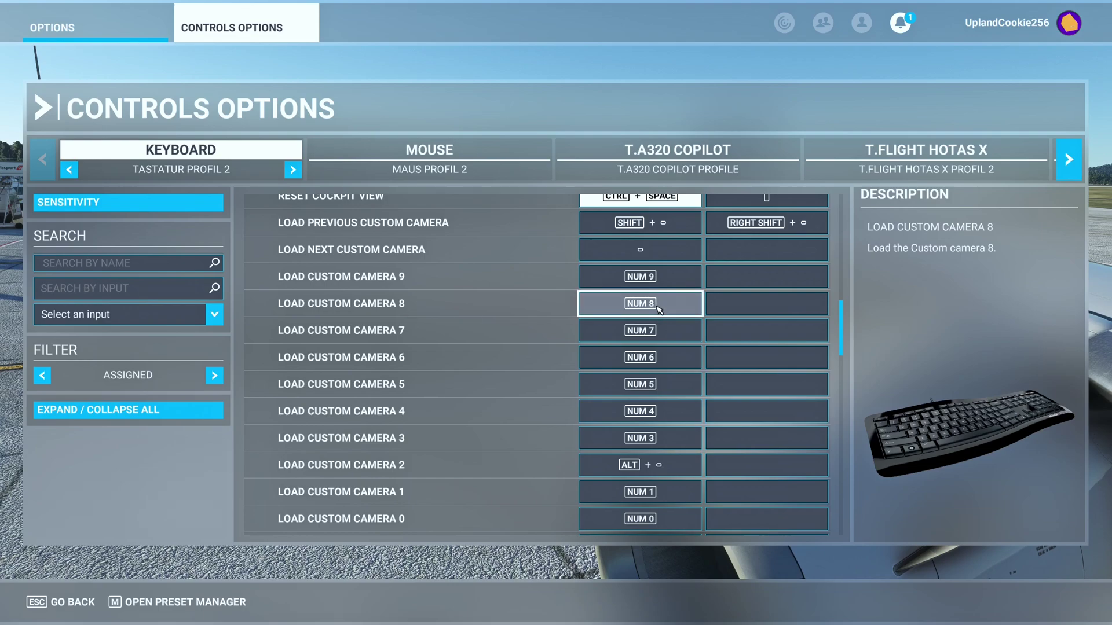
scroll(579, 423, down, 1)
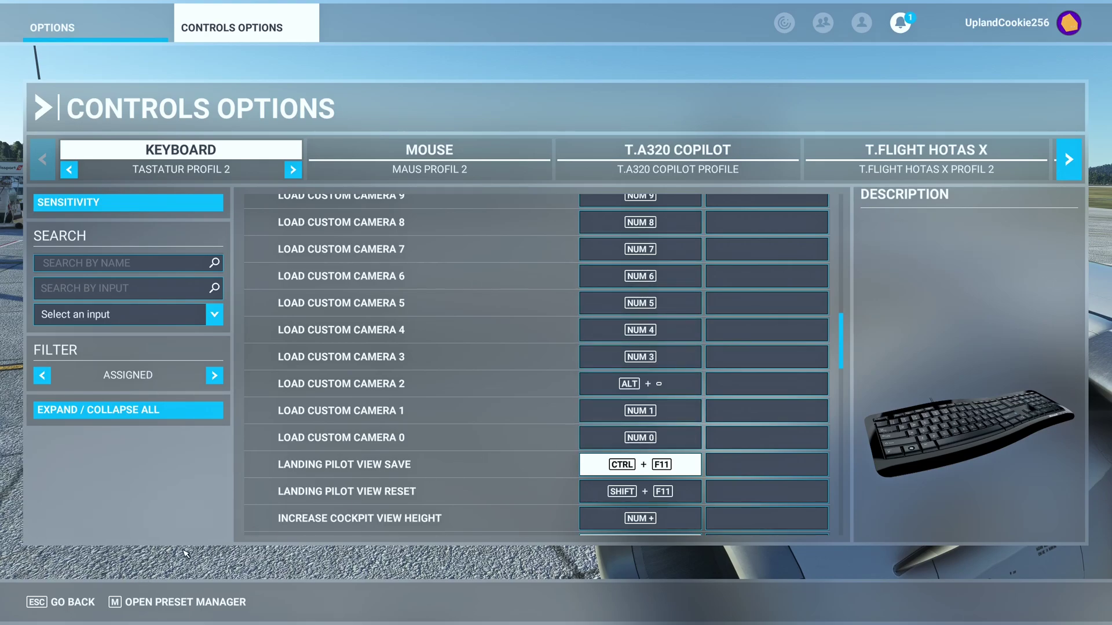
click(97, 602)
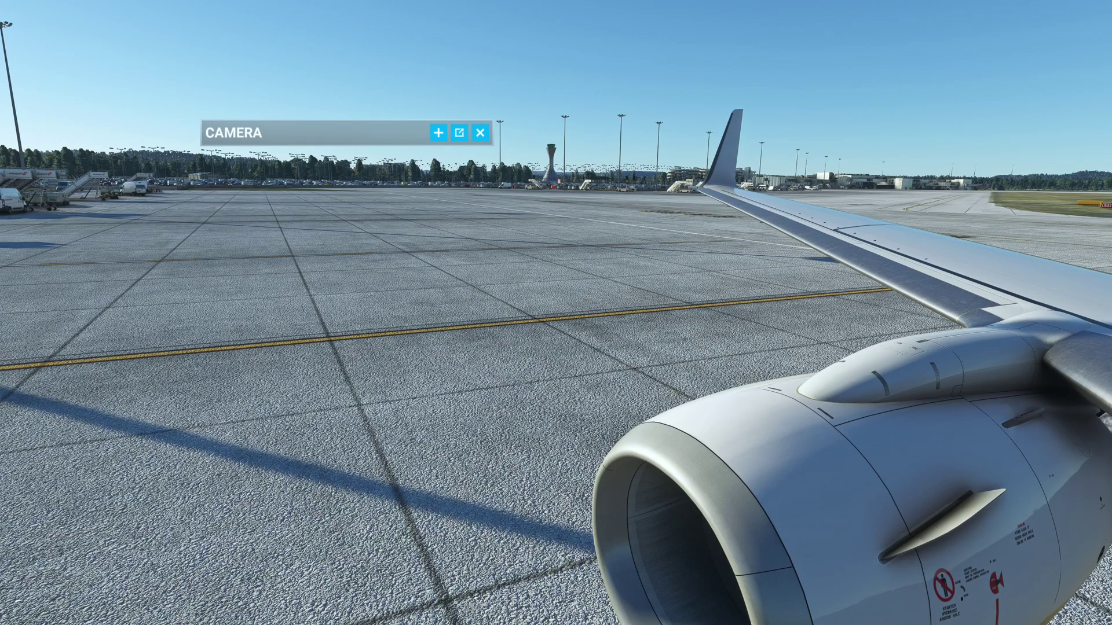
Step: Restore the pilot InitialXyz first value to 0.00115, save cameras.cfg, and return to the sim
key(alt+Tab)
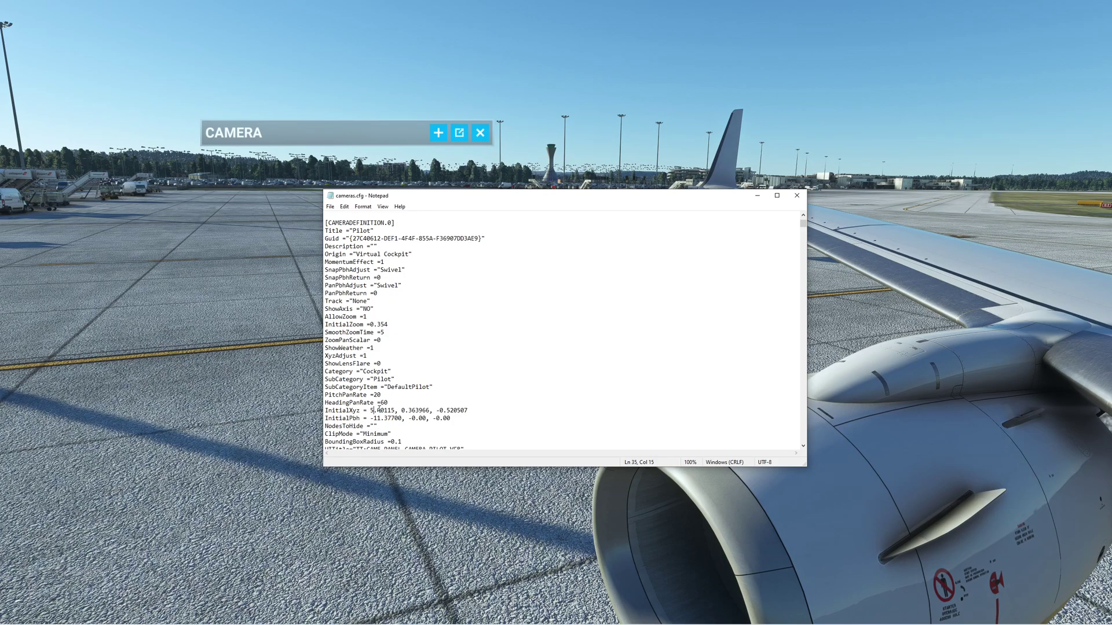
key(BackSpace)
text(0)
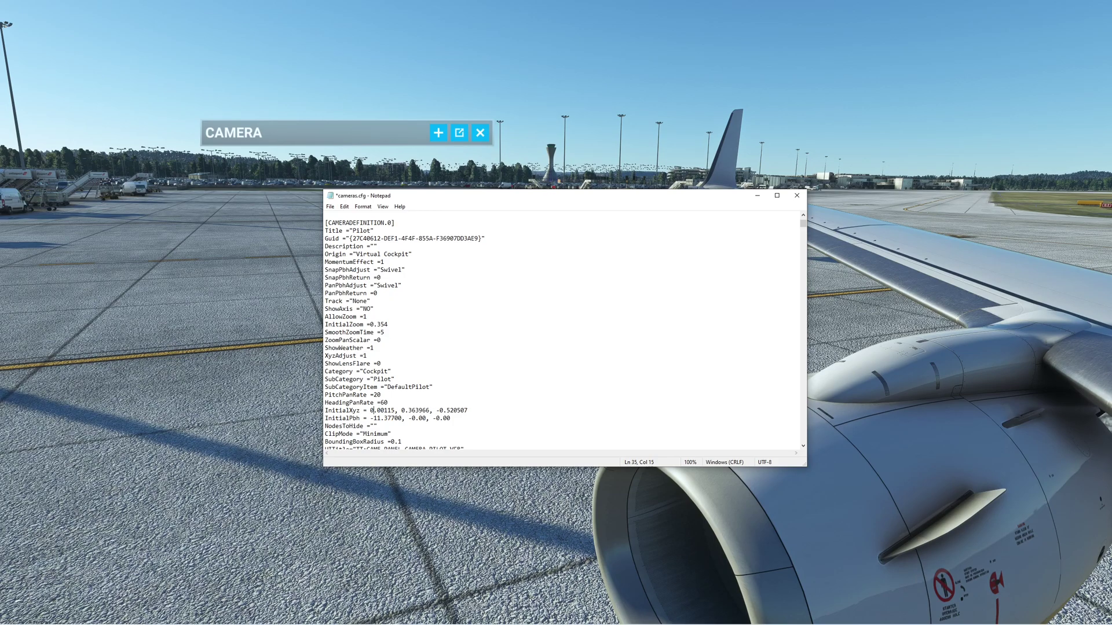
click(329, 206)
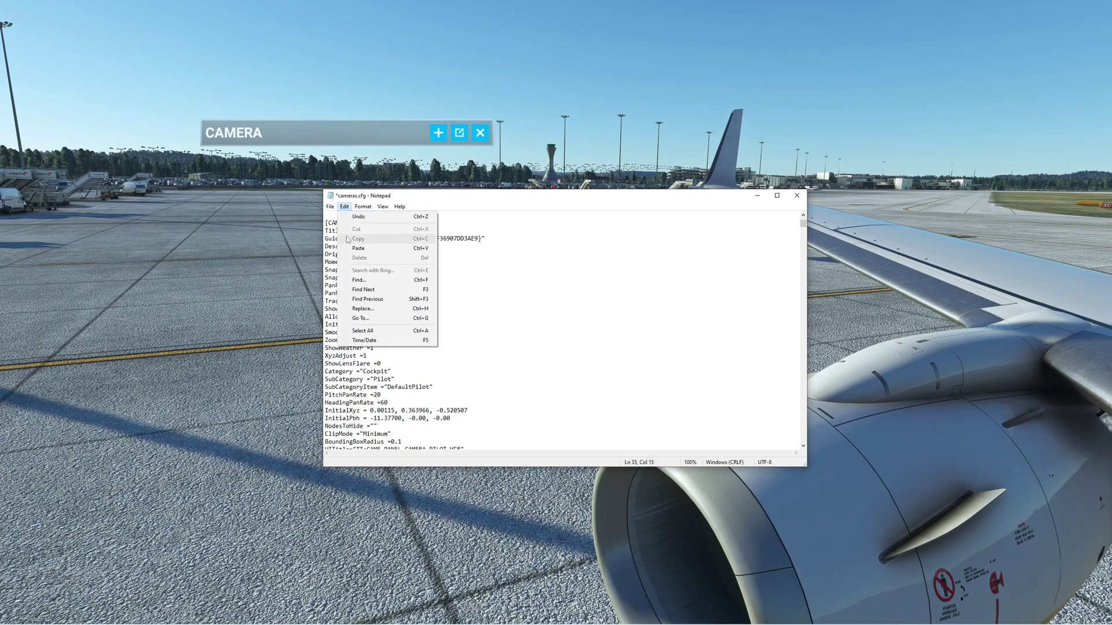
click(345, 244)
click(239, 262)
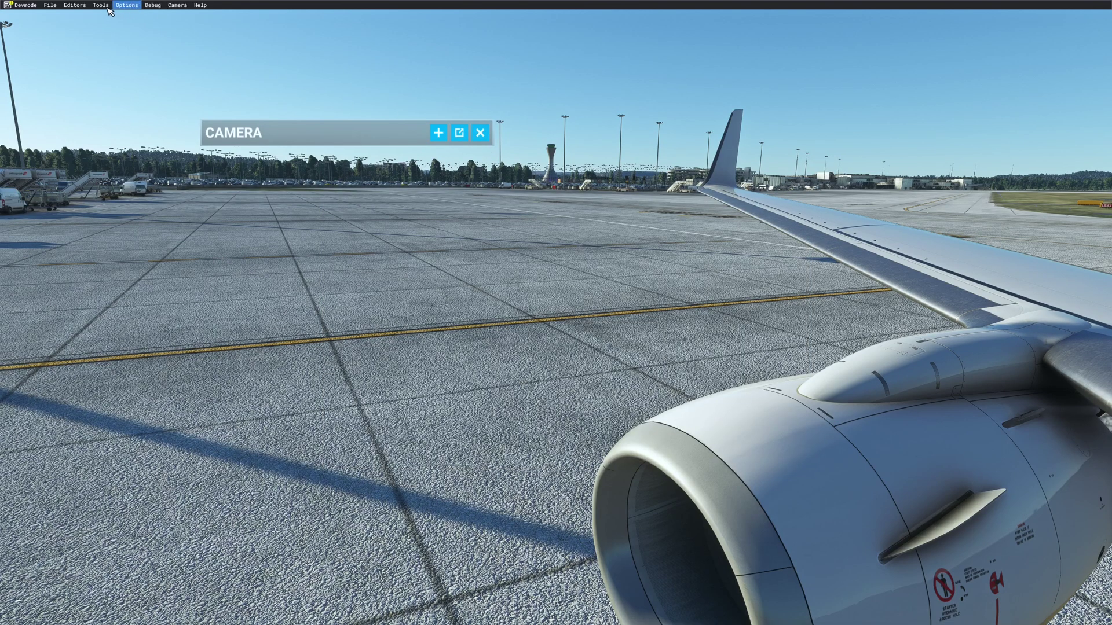
Step: Reload the current Boeing 737-800 with Load in the Tools > Aircraft Selector
click(100, 5)
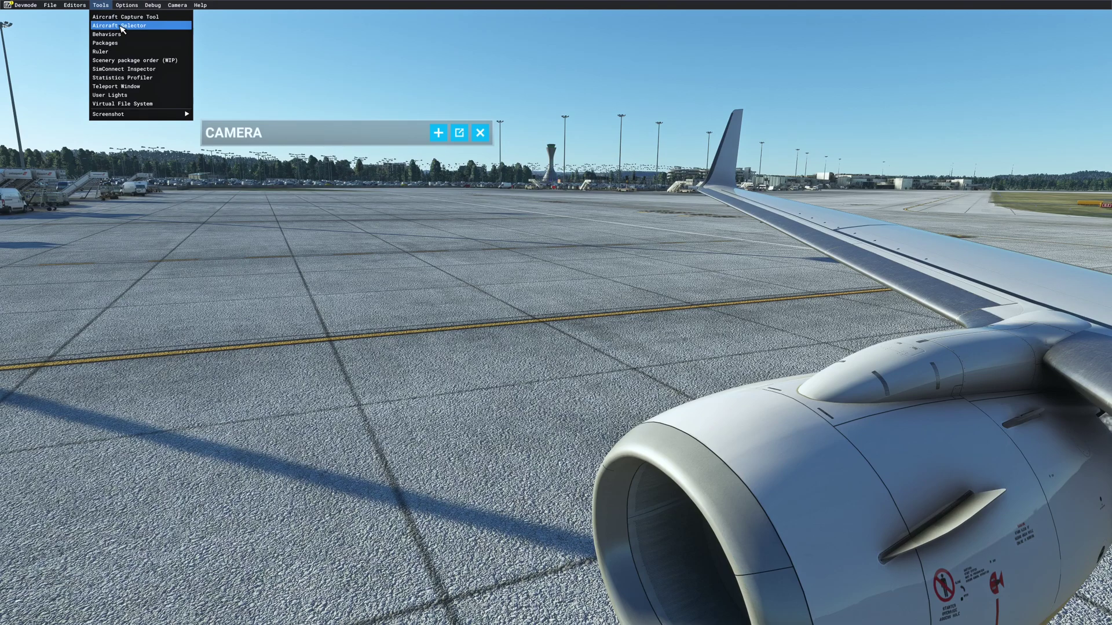
click(119, 25)
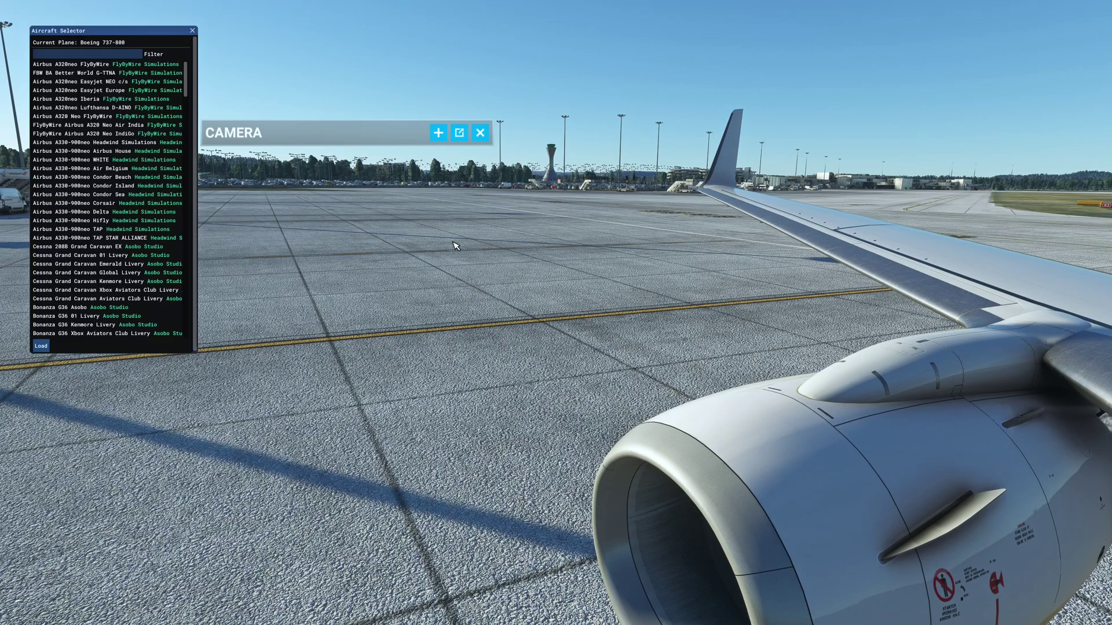
click(45, 346)
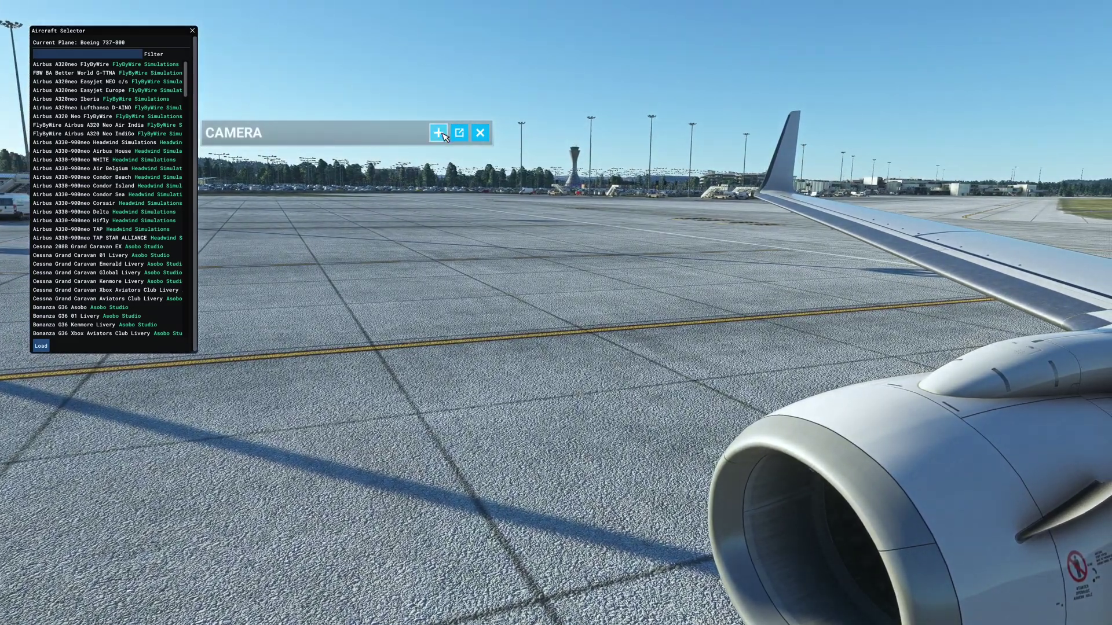
Step: Expand the Camera panel and use Reset Position on the Cockpit tab
click(438, 132)
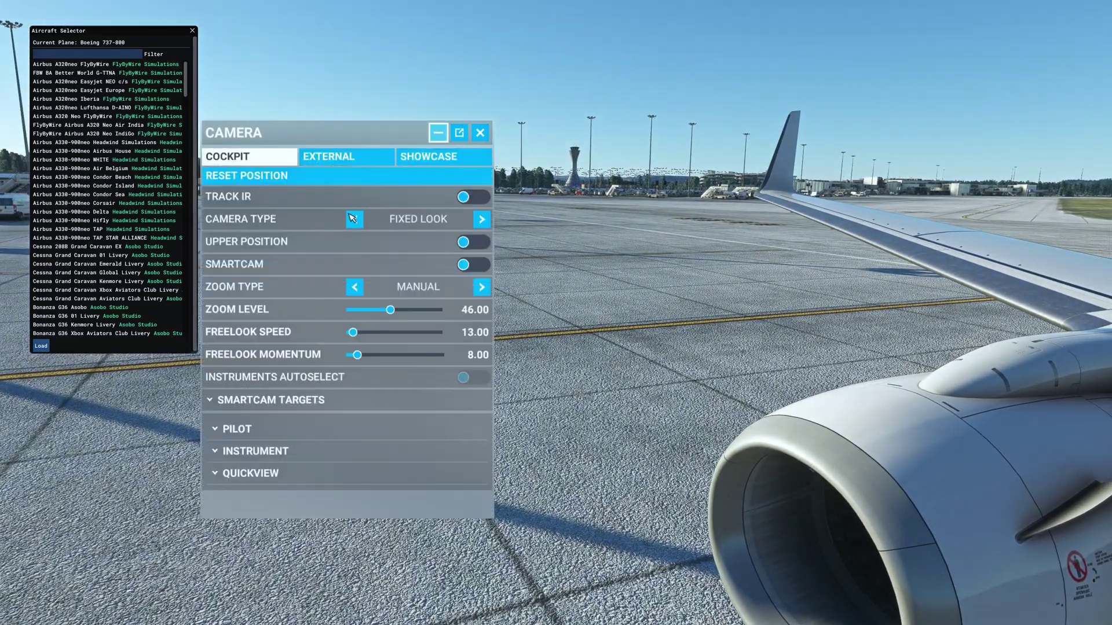
click(250, 183)
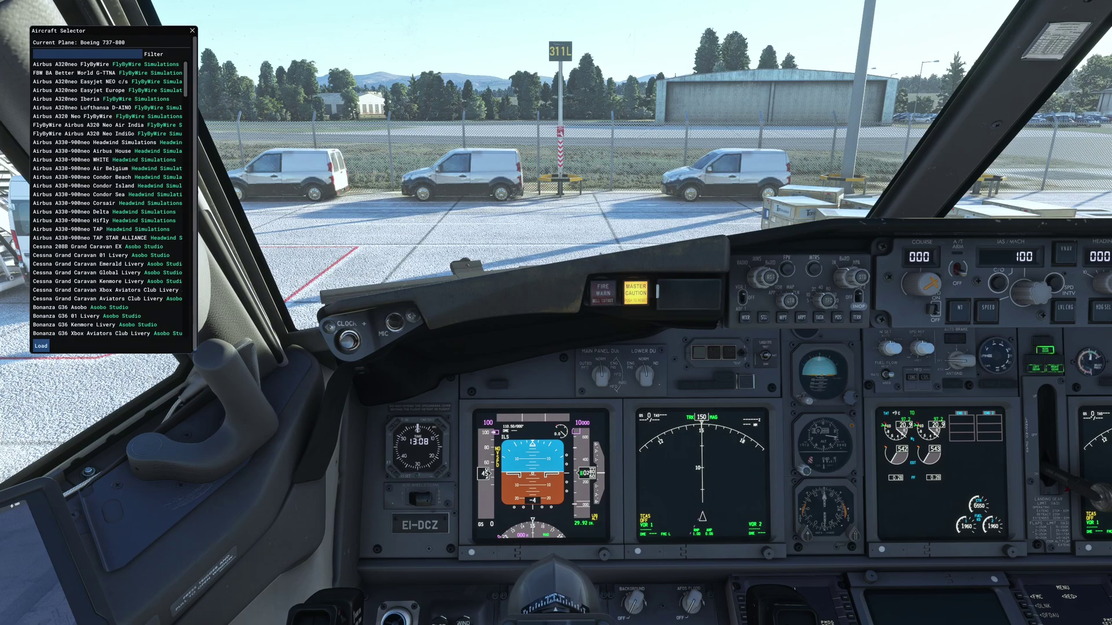
Step: Cycle the custom cameras from the right seat to the captain's seat, then the wing view and back
key(alt+2)
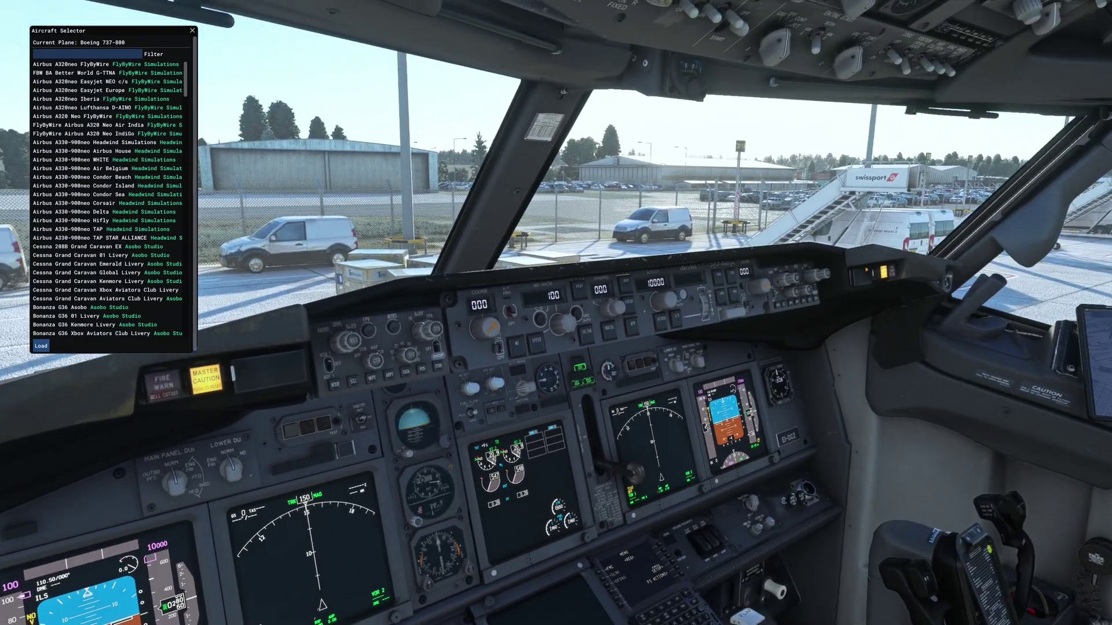
key(alt+1)
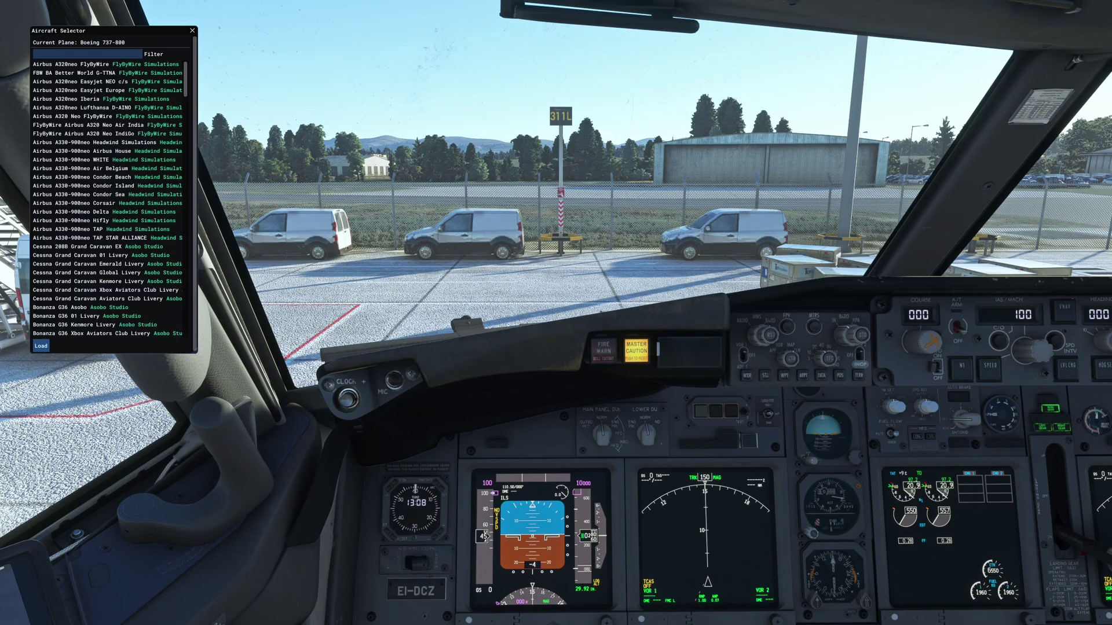
key(a)
key(a)
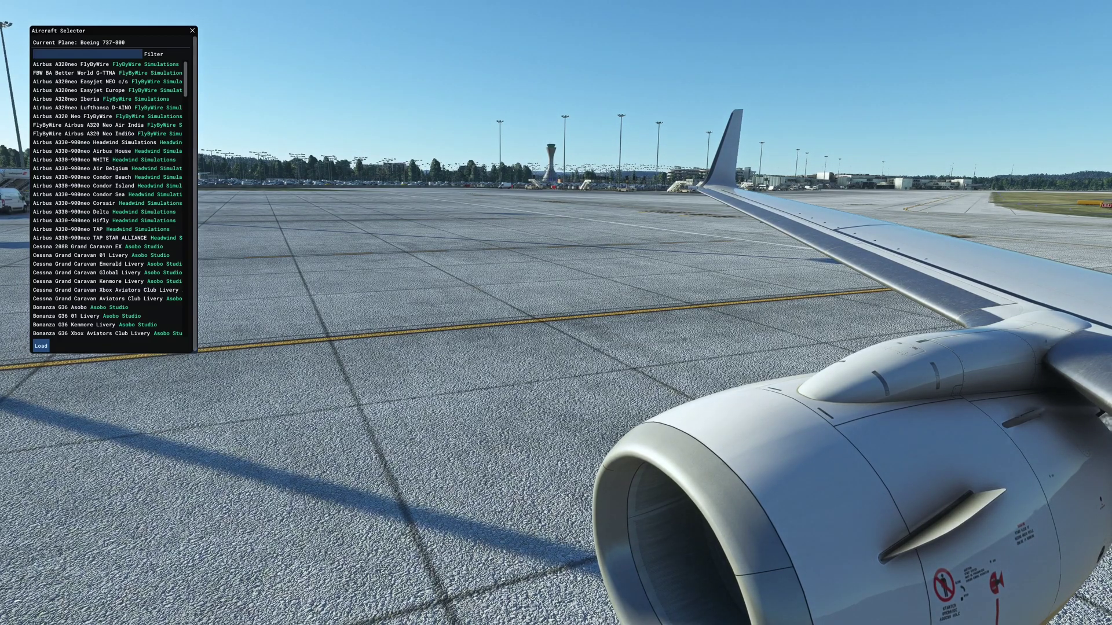
key(a)
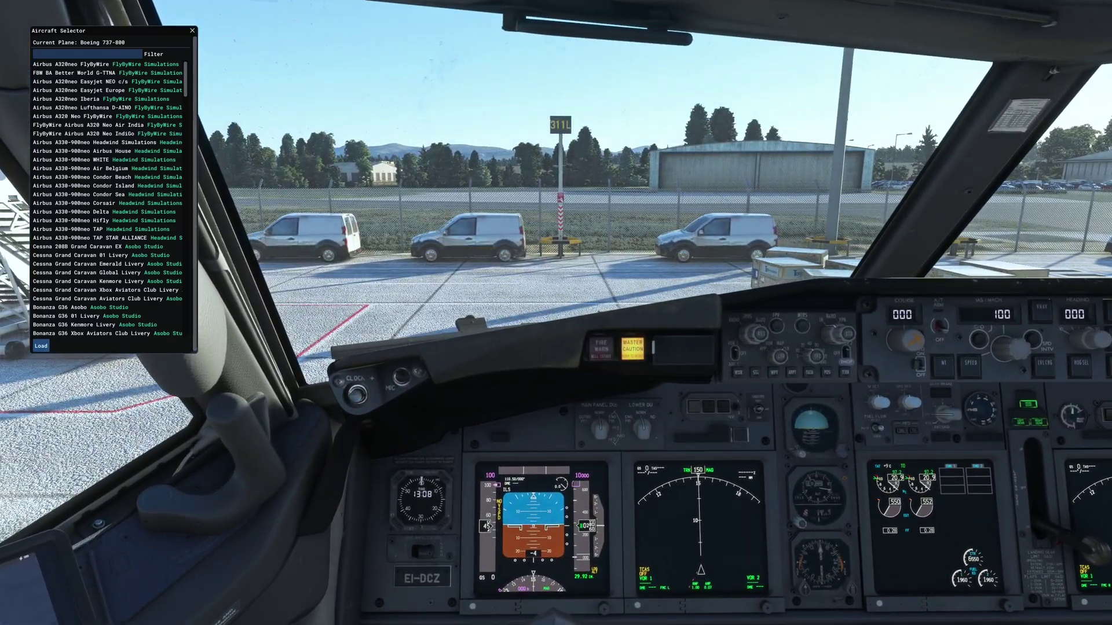